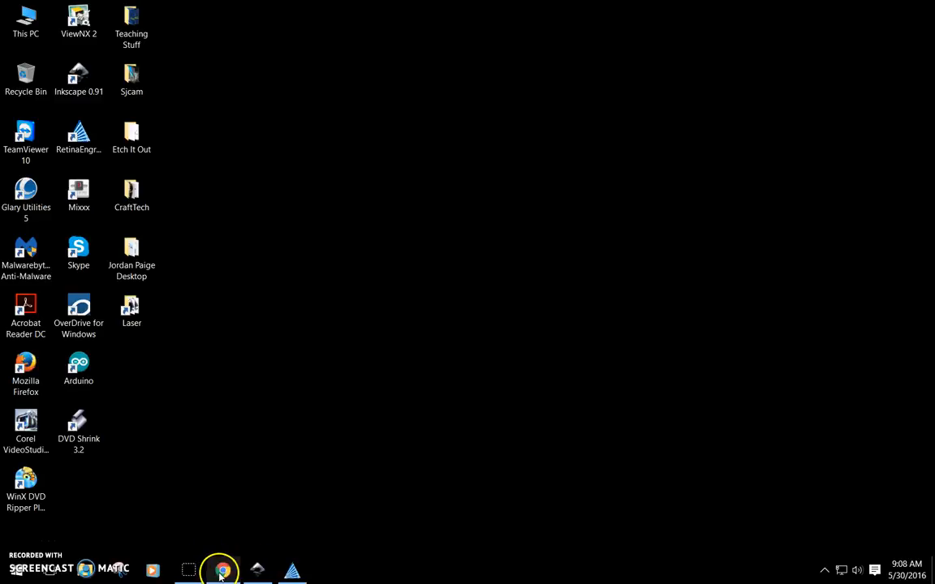
Step: Switch to Chrome and copy the enlarged blue-outlined football helmet clip art from the image search results
{"action": "scroll", "coordinate": [445, 163], "scroll_direction": "up", "scroll_amount": 2}
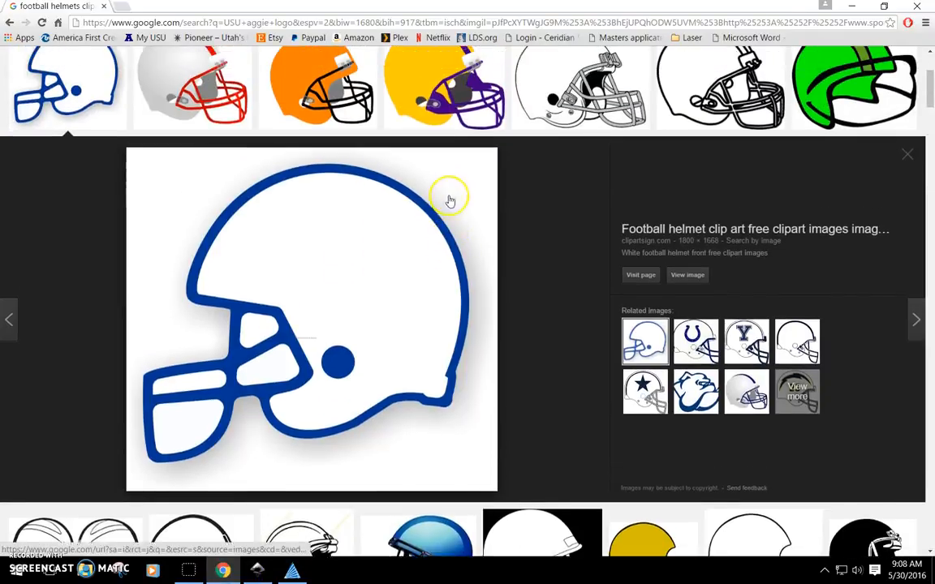
{"action": "scroll", "coordinate": [597, 300], "scroll_direction": "up", "scroll_amount": 2}
{"action": "scroll", "coordinate": [605, 318], "scroll_direction": "down", "scroll_amount": 2}
{"action": "scroll", "coordinate": [341, 398], "scroll_direction": "down", "scroll_amount": 2}
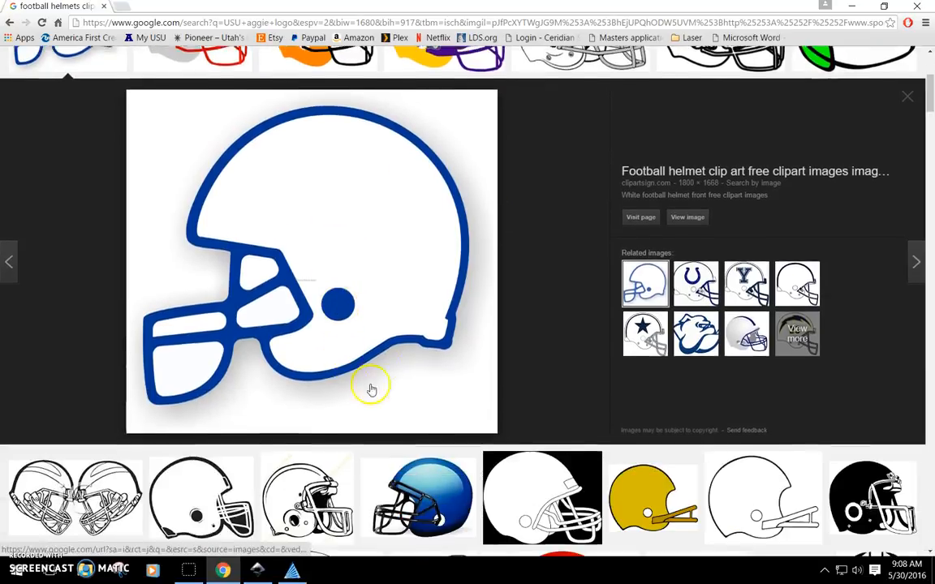
{"action": "right_click", "coordinate": [270, 237]}
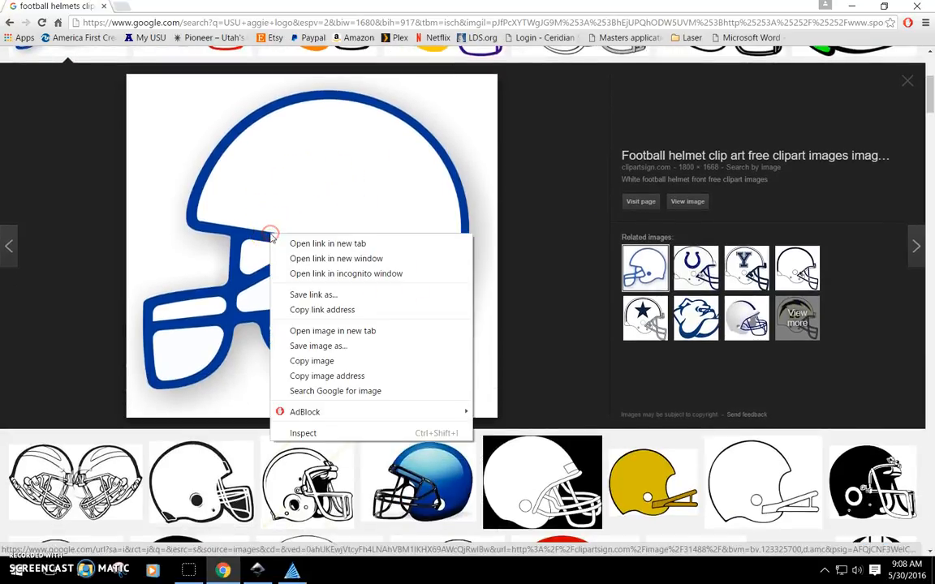
{"action": "left_click", "coordinate": [342, 361]}
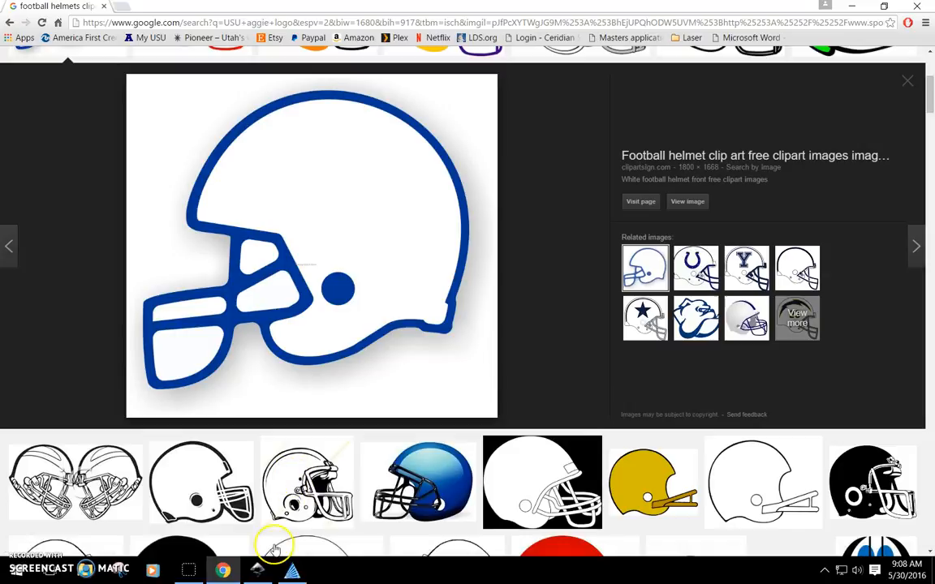
Step: Switch to Inkscape, paste the helmet image into the document and move it toward the left of the page
{"action": "left_click", "coordinate": [257, 570]}
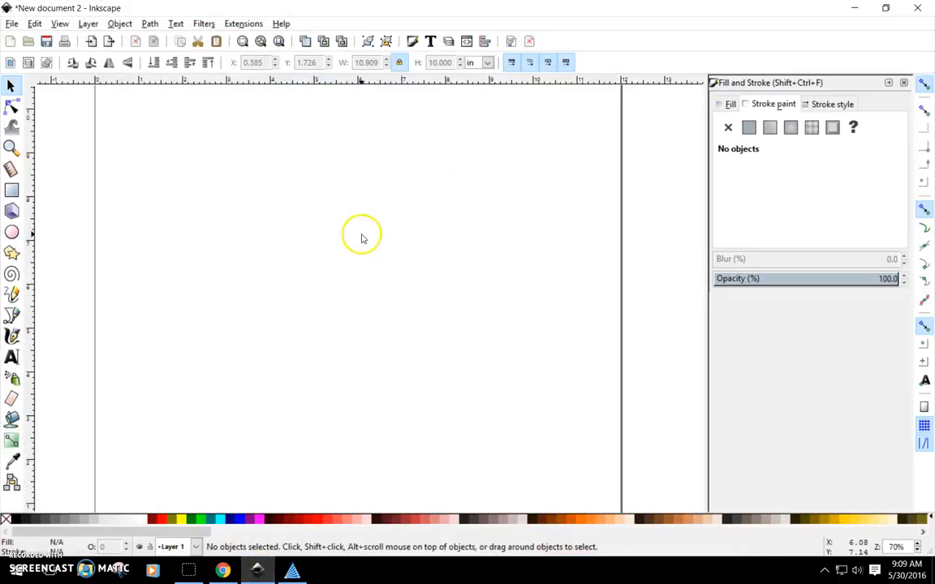
{"action": "scroll", "coordinate": [334, 267], "scroll_direction": "down", "scroll_amount": 2}
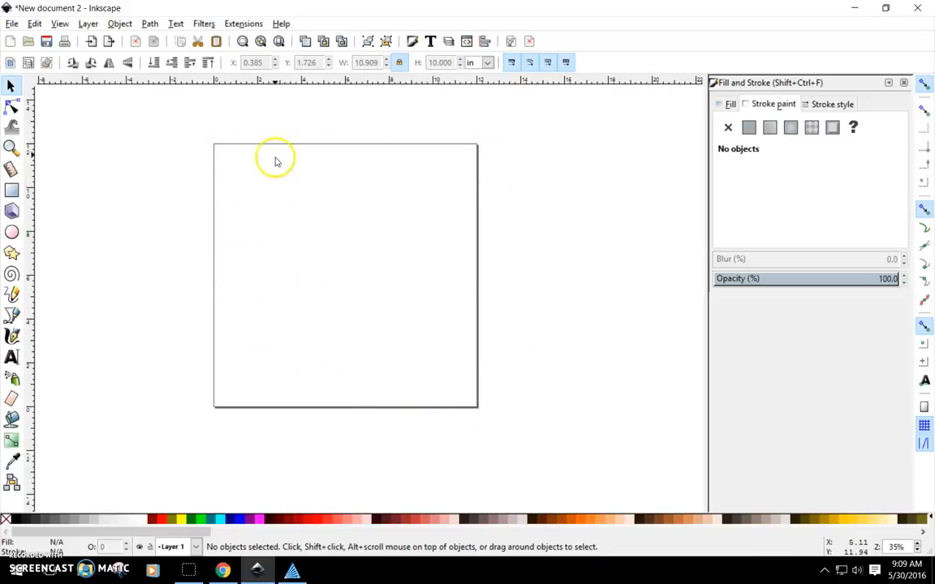
{"action": "right_click", "coordinate": [129, 239]}
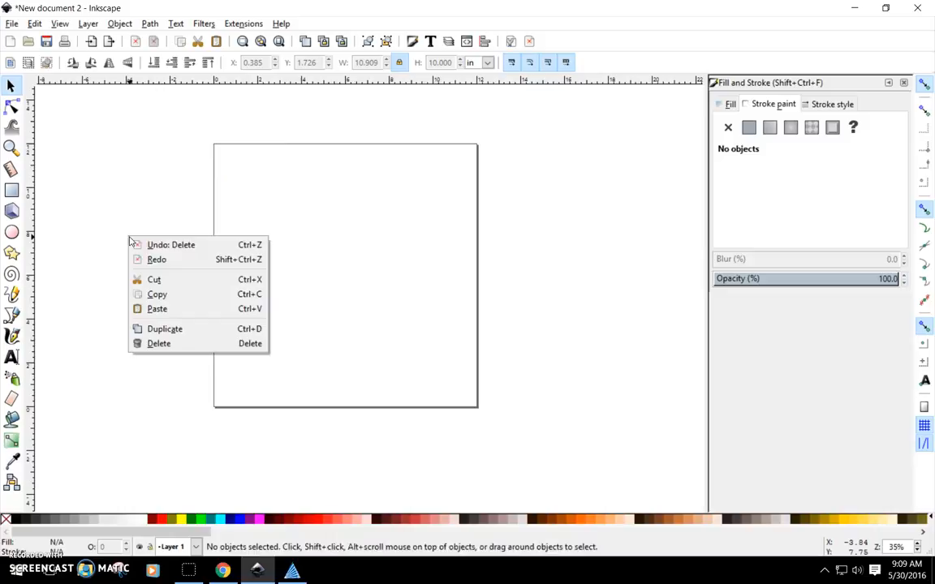
{"action": "left_click", "coordinate": [173, 311]}
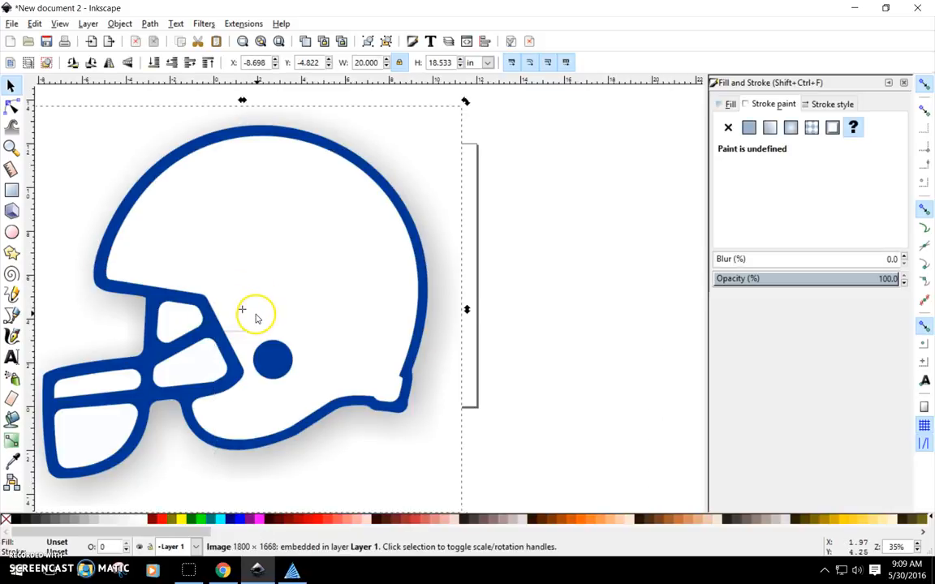
{"action": "scroll", "coordinate": [252, 292], "scroll_direction": "down", "scroll_amount": 2}
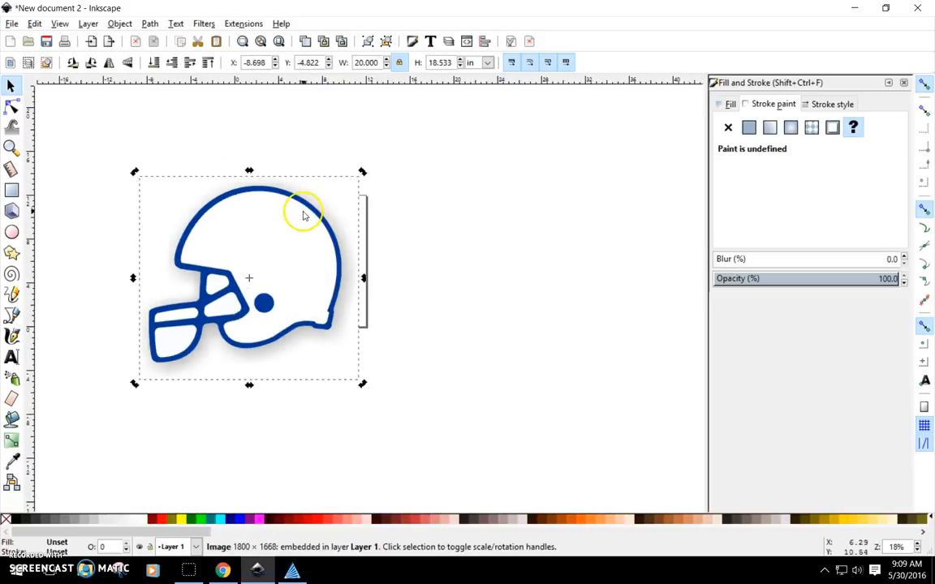
{"action": "left_click_drag", "start_coordinate": [281, 214], "coordinate": [246, 219]}
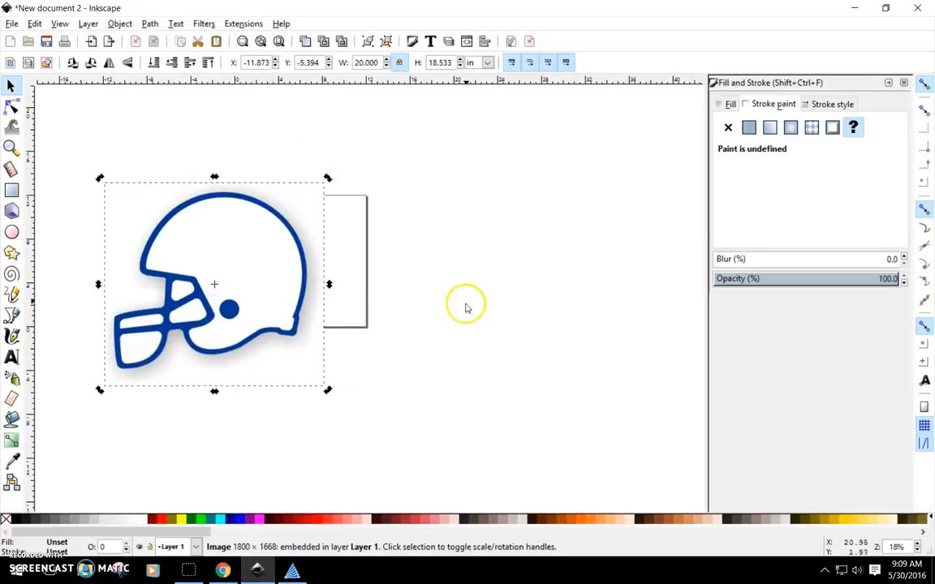
Step: Trace the helmet bitmap by Colors with 8 scans, using Smooth, Stack scans and Remove background, and close the trace dialog
{"action": "left_click", "coordinate": [150, 25]}
{"action": "left_click", "coordinate": [183, 69]}
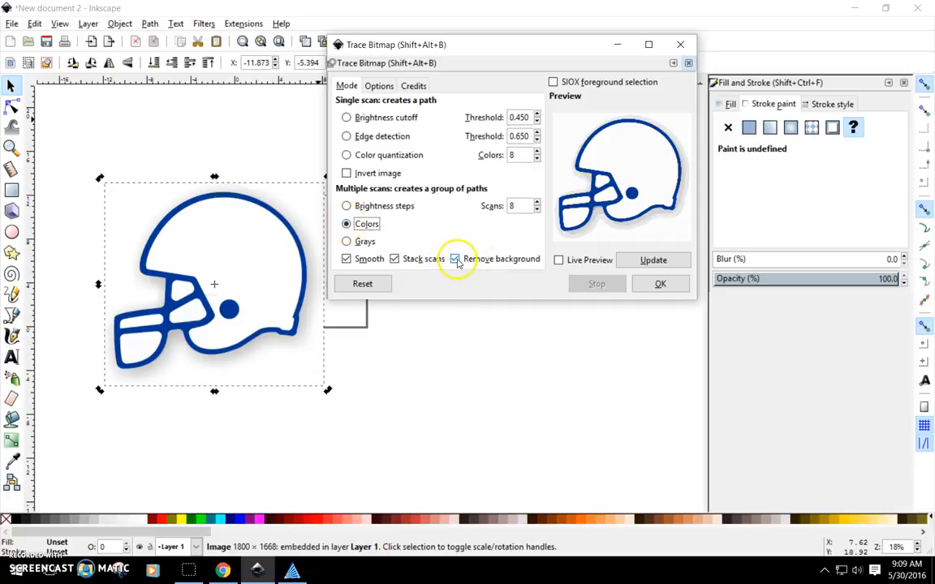
{"action": "left_click", "coordinate": [654, 261]}
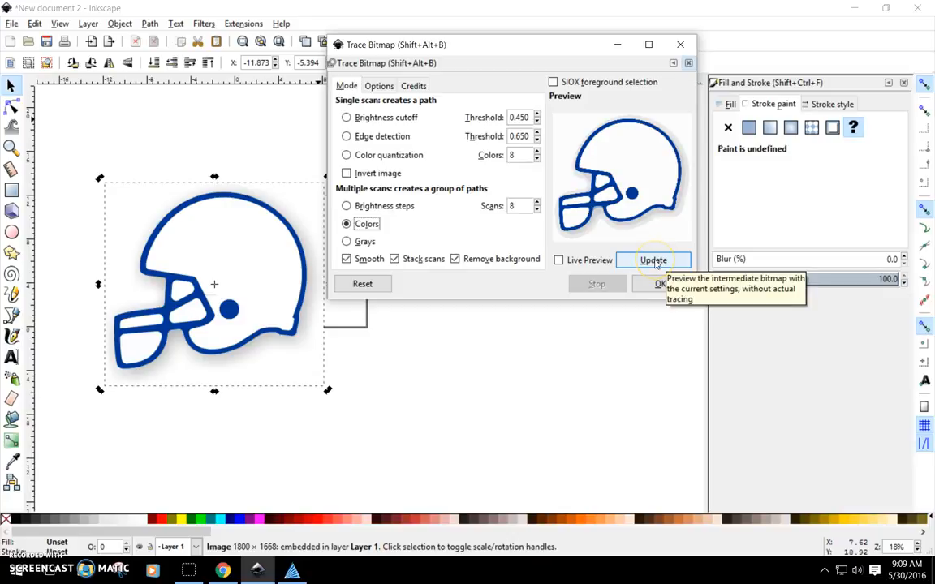
{"action": "left_click", "coordinate": [661, 290]}
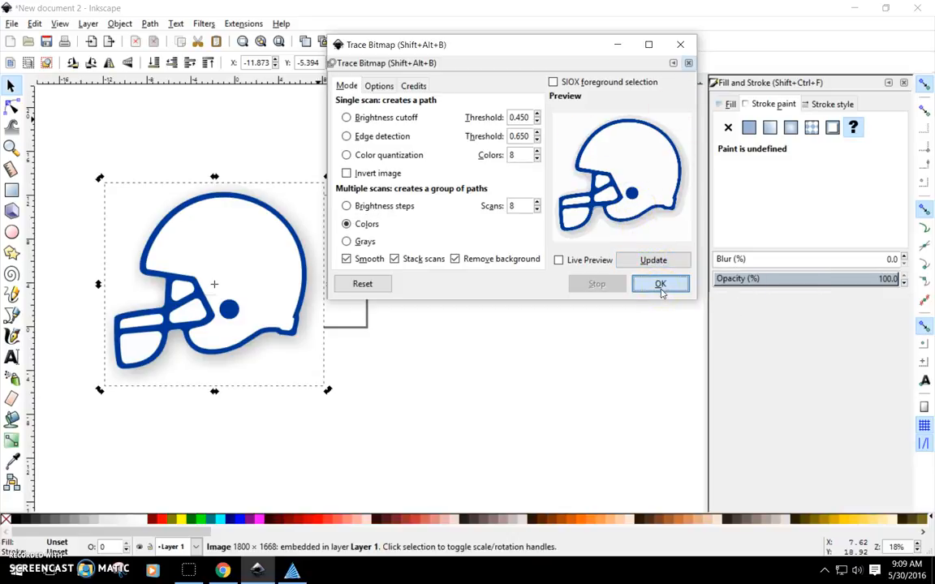
{"action": "left_click", "coordinate": [661, 290]}
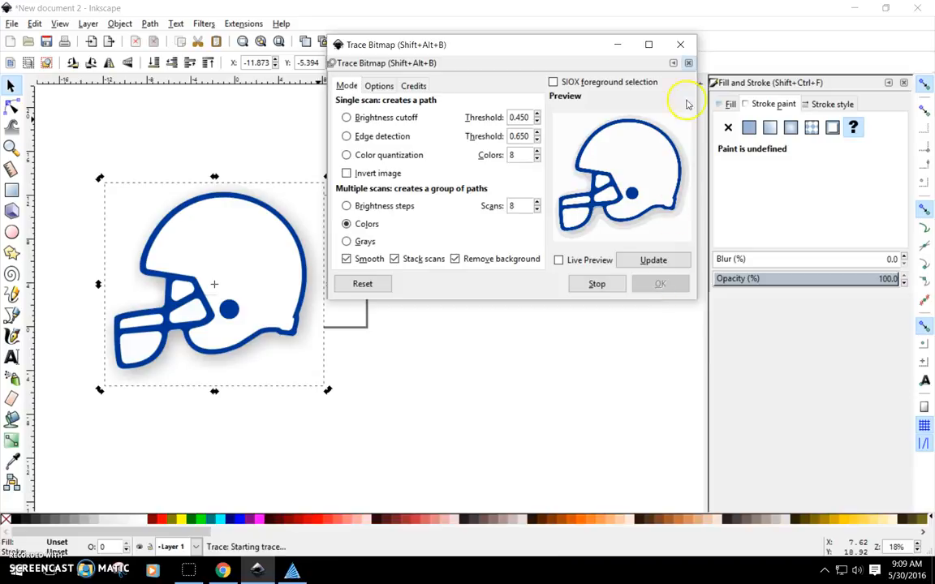
{"action": "left_click", "coordinate": [684, 44]}
{"action": "left_click", "coordinate": [359, 244]}
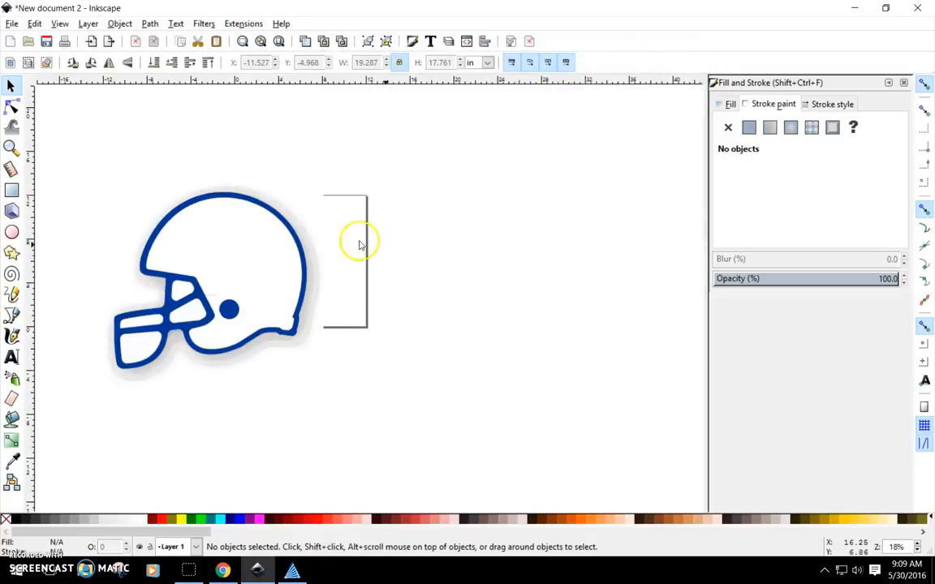
Step: Move the traced helmet to the blank area right of the page and delete the original bitmap
{"action": "mouse_move", "coordinate": [257, 208]}
{"action": "left_mouse_down"}
{"action": "mouse_move", "coordinate": [506, 241]}
{"action": "mouse_move", "coordinate": [602, 192]}
{"action": "left_mouse_up"}
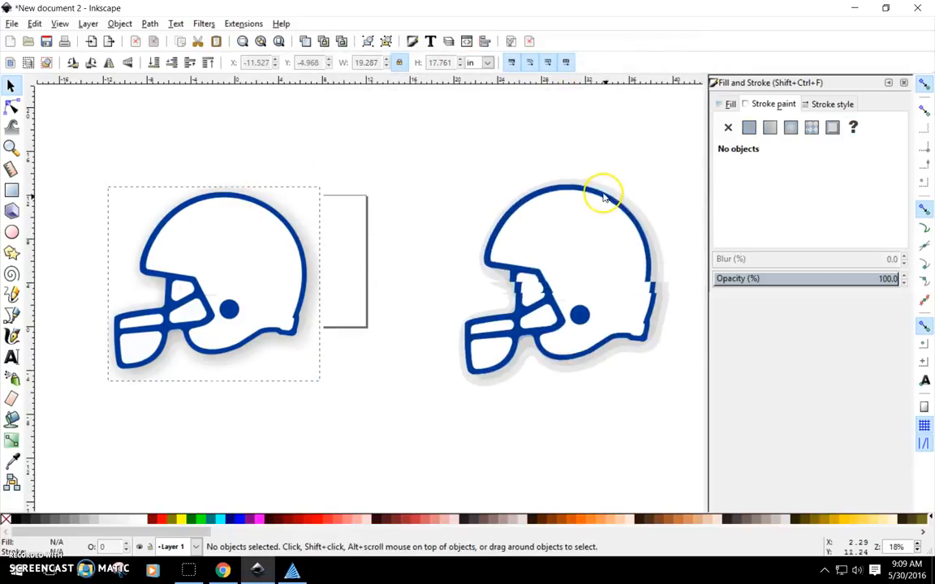
{"action": "left_click", "coordinate": [253, 211]}
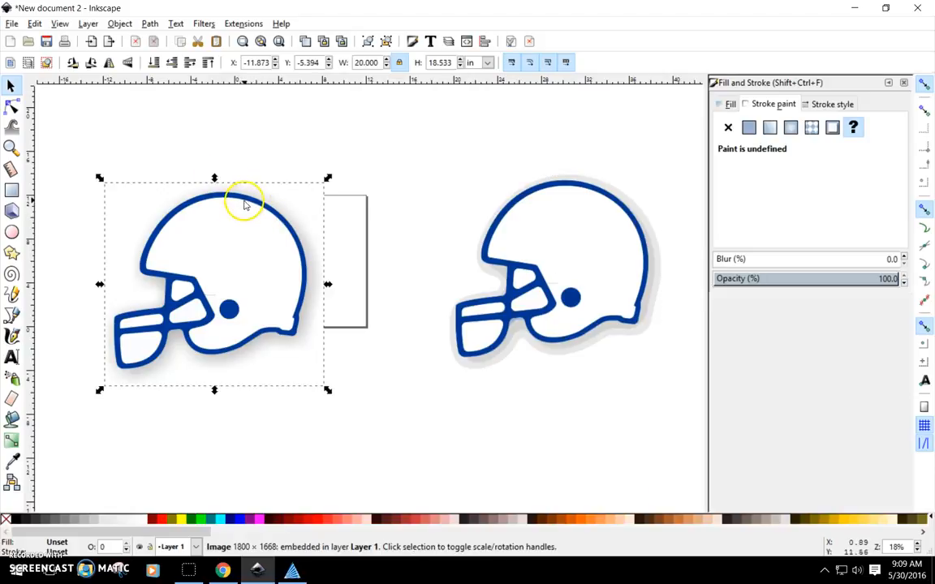
{"action": "key", "text": "Delete"}
Step: Ungroup the traced helmet, pull its topmost blue path away from the stack and delete it
{"action": "left_click", "coordinate": [572, 191]}
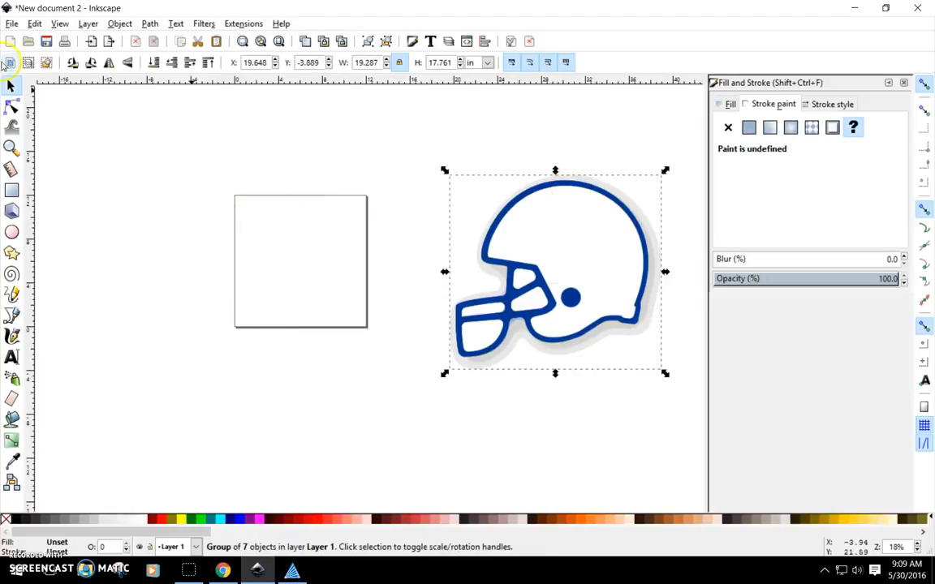
{"action": "left_click", "coordinate": [122, 25]}
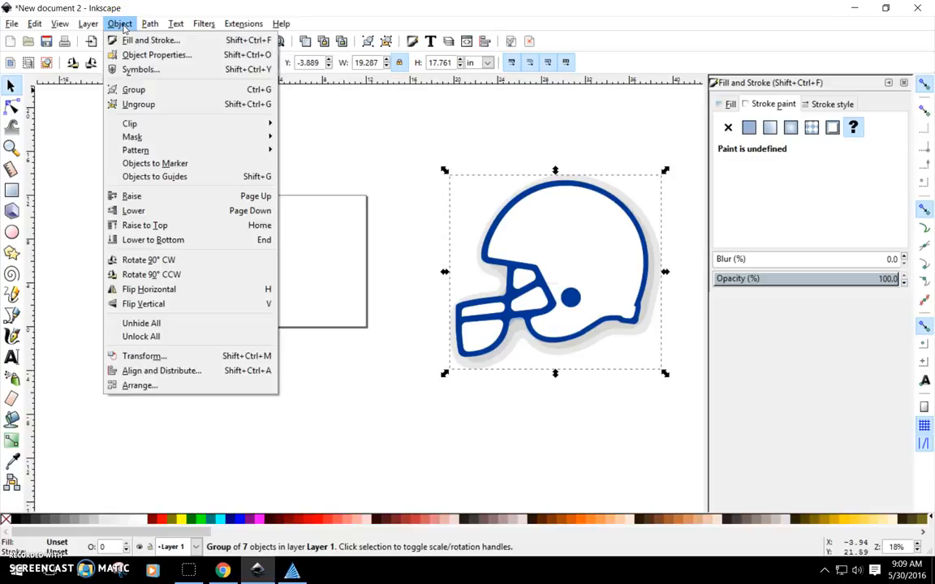
{"action": "left_click", "coordinate": [150, 107]}
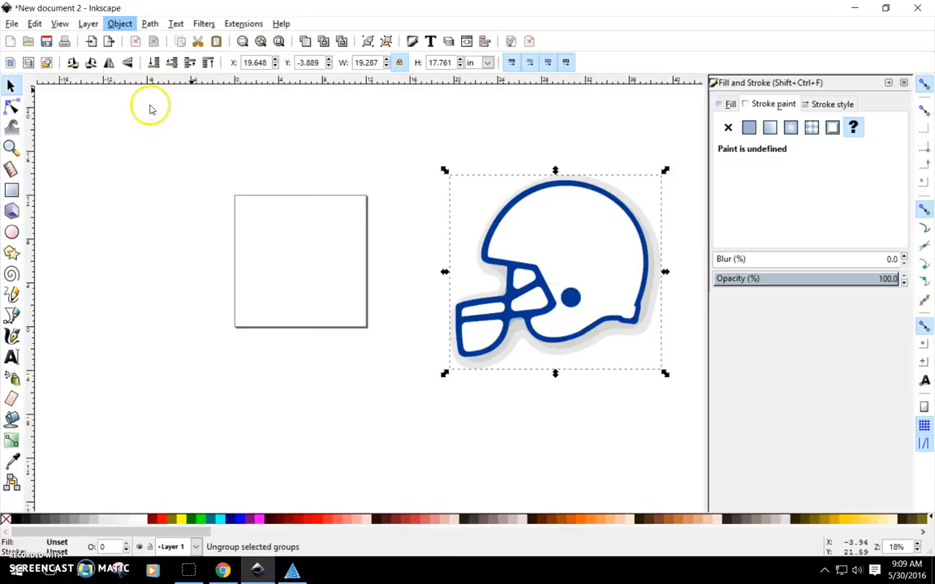
{"action": "left_click", "coordinate": [538, 224]}
{"action": "left_click_drag", "start_coordinate": [578, 193], "coordinate": [286, 168]}
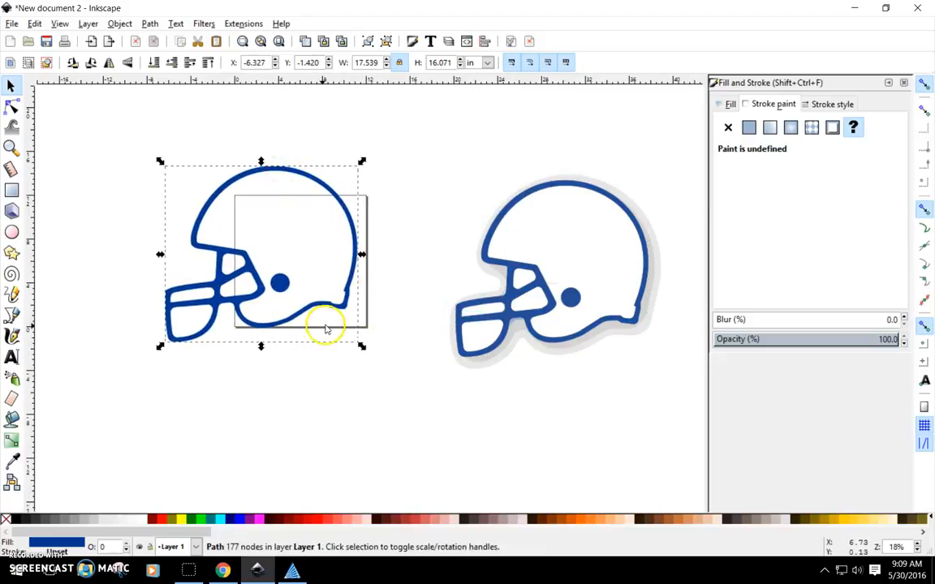
{"action": "key", "text": "Delete"}
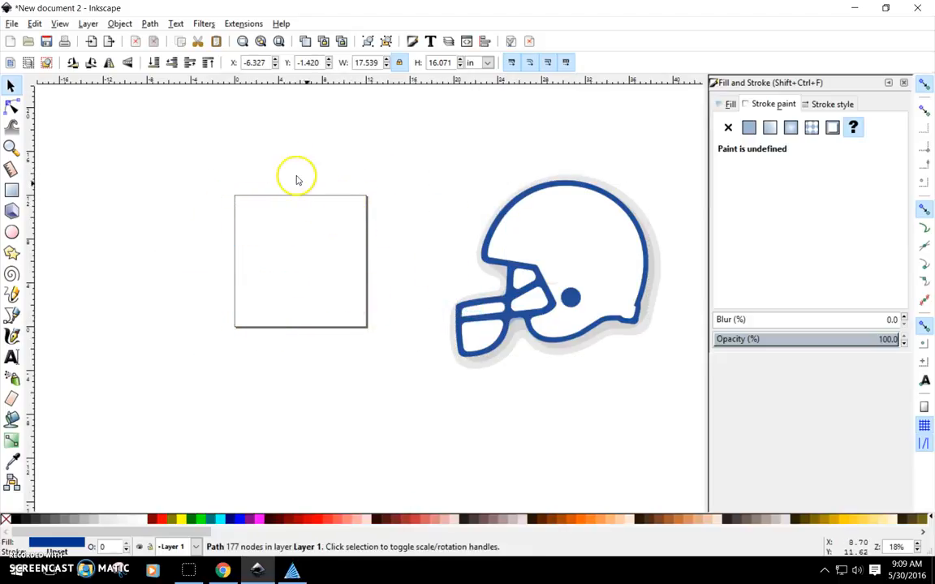
Step: Move the next blue helmet path over the page and delete all the remaining traced layers on the right
{"action": "left_click_drag", "start_coordinate": [580, 193], "coordinate": [348, 171]}
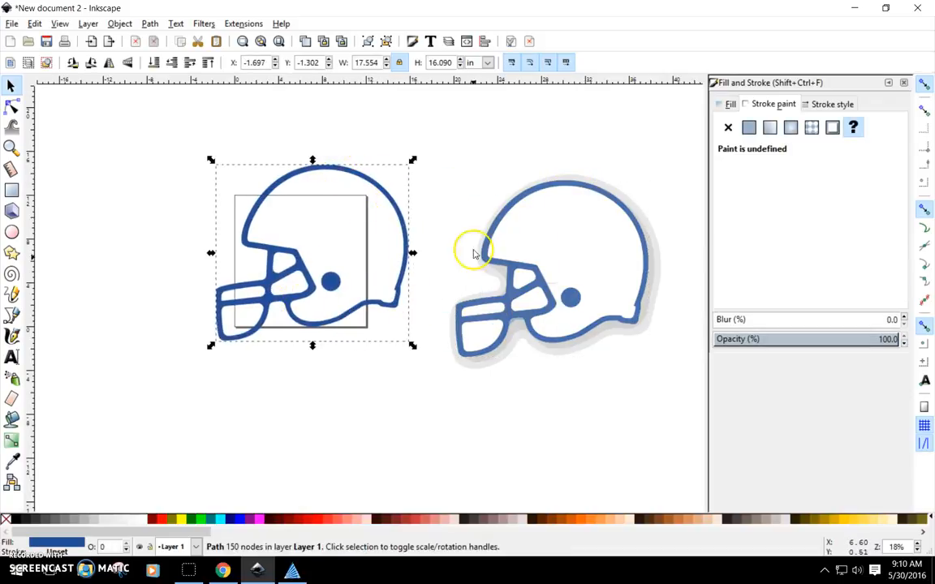
{"action": "left_click", "coordinate": [549, 189]}
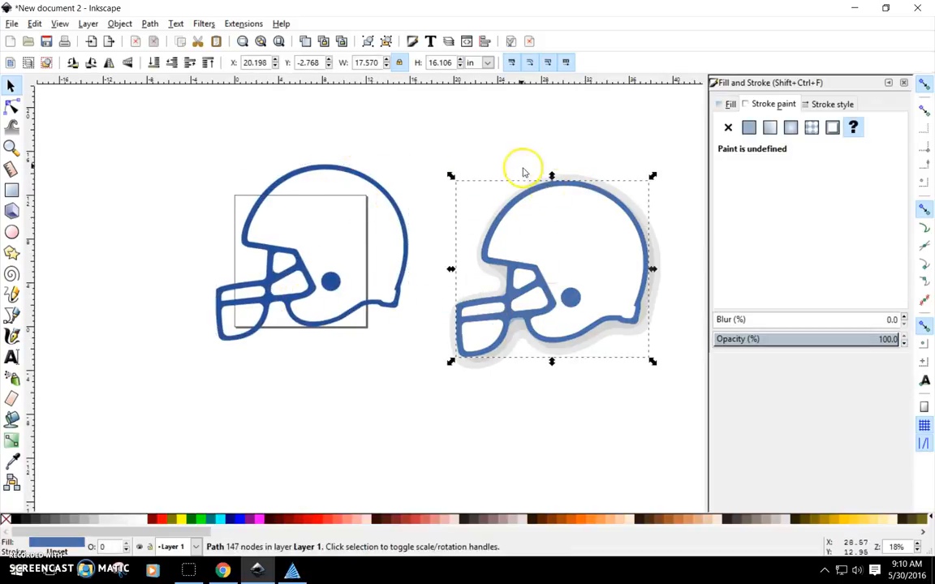
{"action": "left_click", "coordinate": [523, 172]}
{"action": "mouse_move", "coordinate": [423, 136]}
{"action": "left_mouse_down"}
{"action": "mouse_move", "coordinate": [615, 255]}
{"action": "mouse_move", "coordinate": [690, 424]}
{"action": "left_mouse_up"}
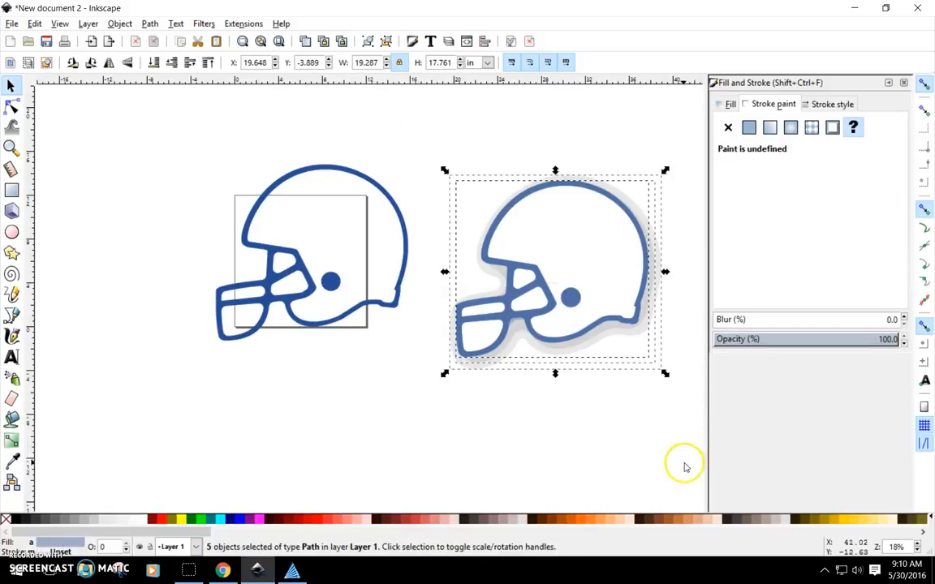
{"action": "key", "text": "Delete"}
Step: Reposition the remaining helmet path lower on the page and give it a flat cyan stroke, RGB 0, 255, 255
{"action": "left_click_drag", "start_coordinate": [326, 163], "coordinate": [250, 223]}
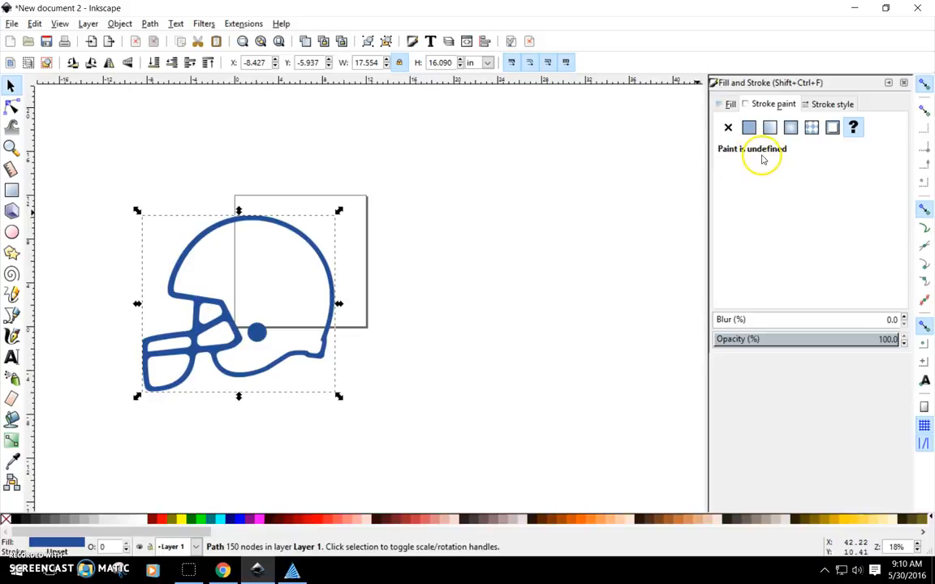
{"action": "left_click", "coordinate": [749, 130]}
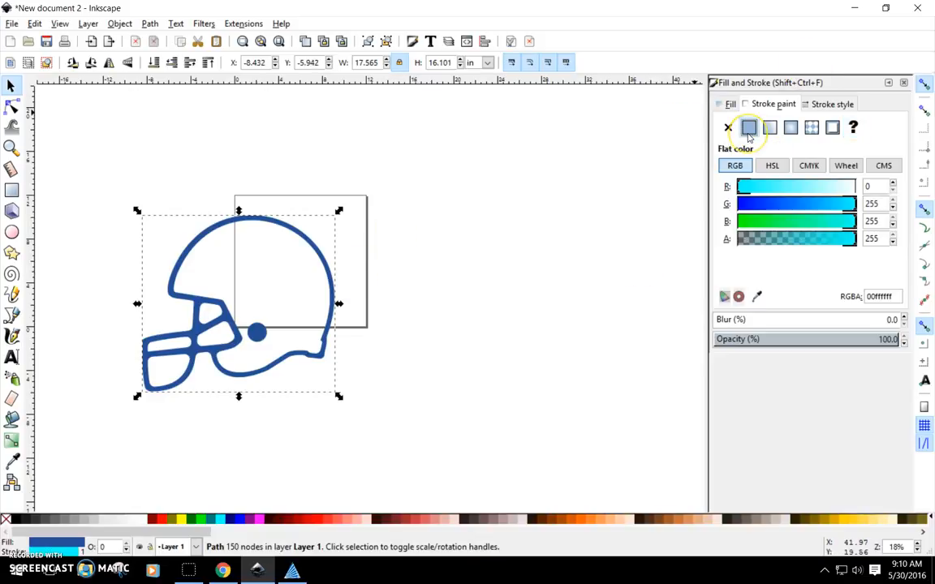
{"action": "left_click", "coordinate": [736, 168]}
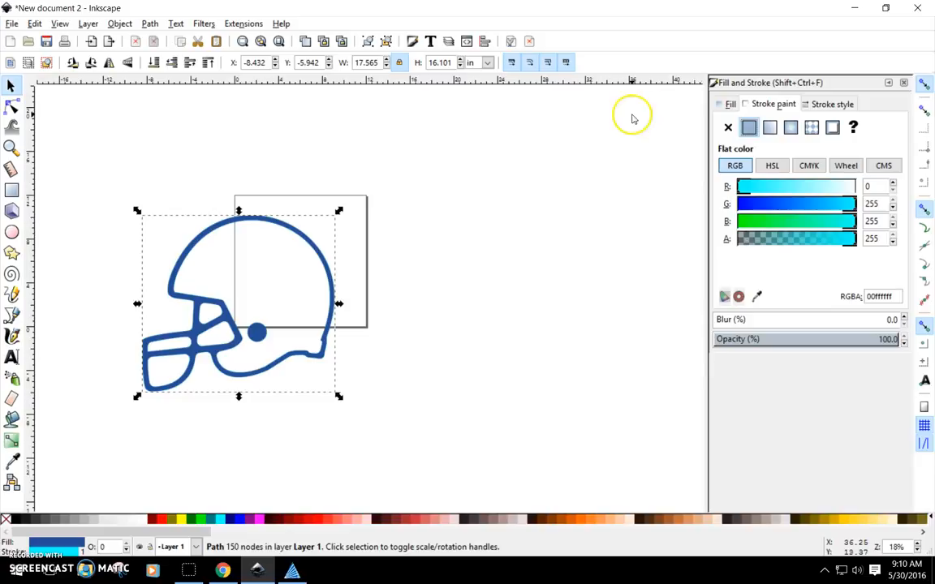
Step: Set the helmet path's stroke width to 0.006 in and inspect the thin outline along its edge
{"action": "left_click", "coordinate": [817, 106]}
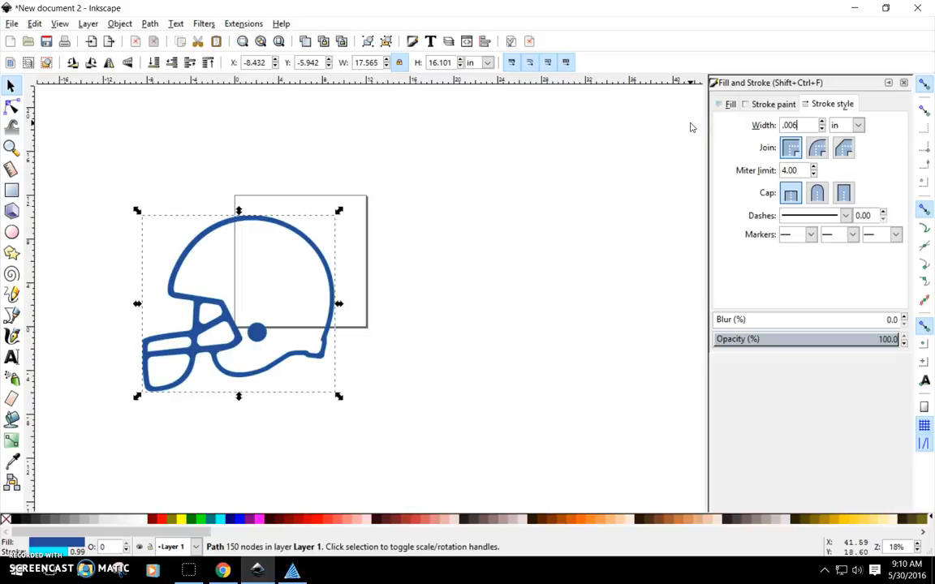
{"action": "left_click", "coordinate": [859, 125]}
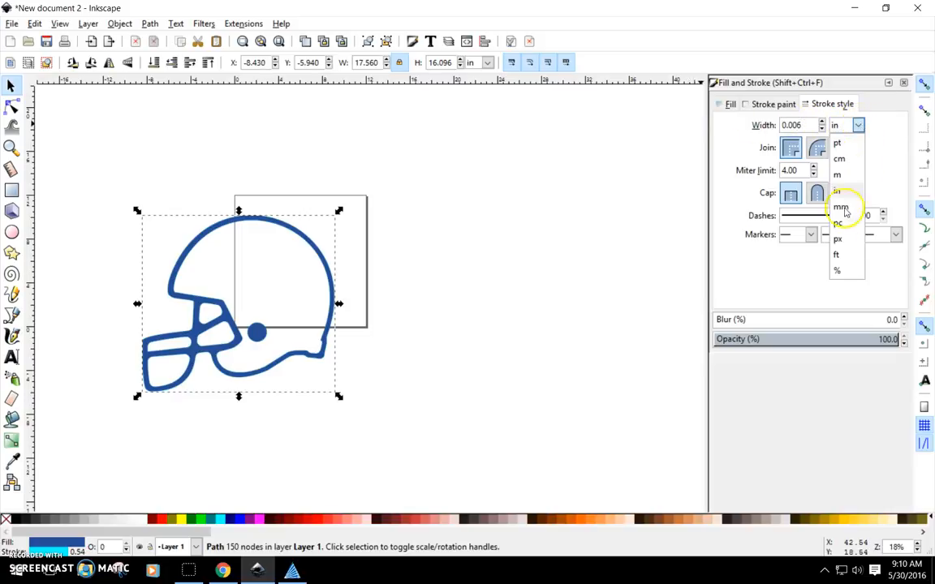
{"action": "left_click", "coordinate": [834, 199]}
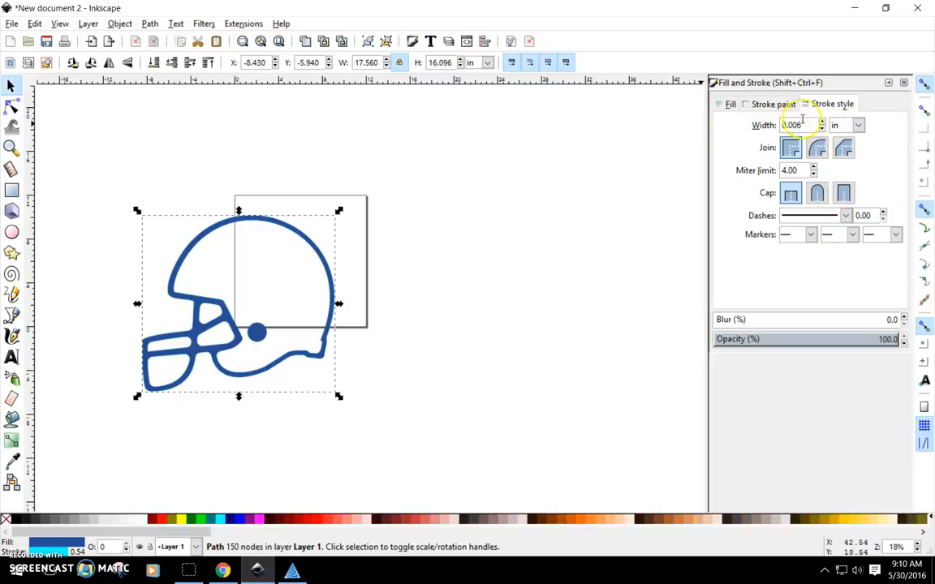
{"action": "left_click", "coordinate": [583, 170]}
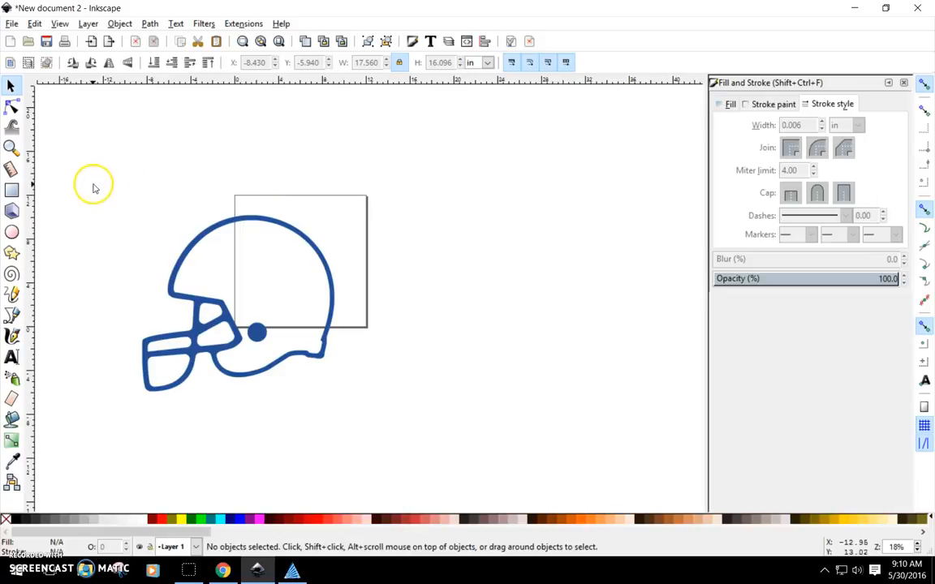
{"action": "scroll", "coordinate": [286, 332], "scroll_direction": "up", "scroll_amount": 7, "text": "ctrl"}
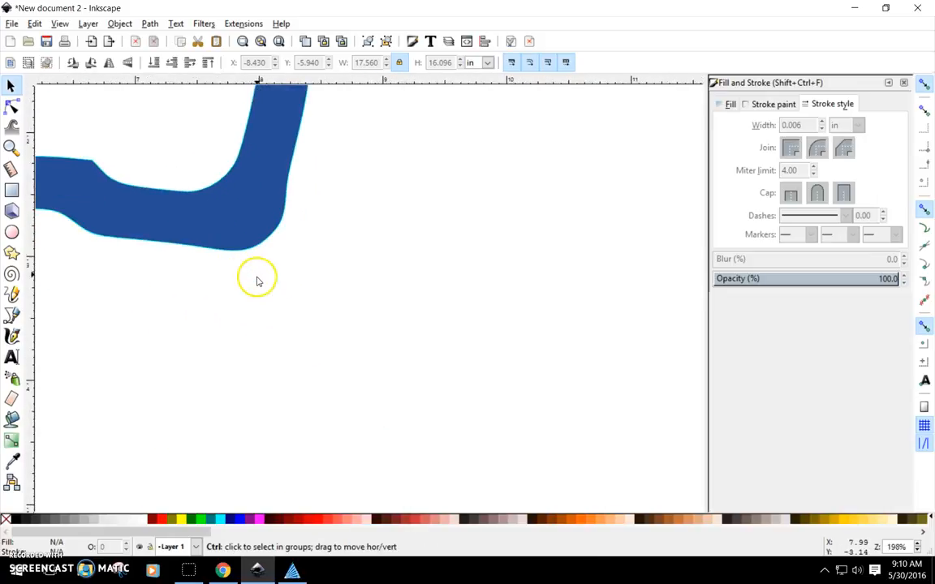
{"action": "scroll", "coordinate": [234, 233], "scroll_direction": "up", "scroll_amount": 2, "text": "ctrl"}
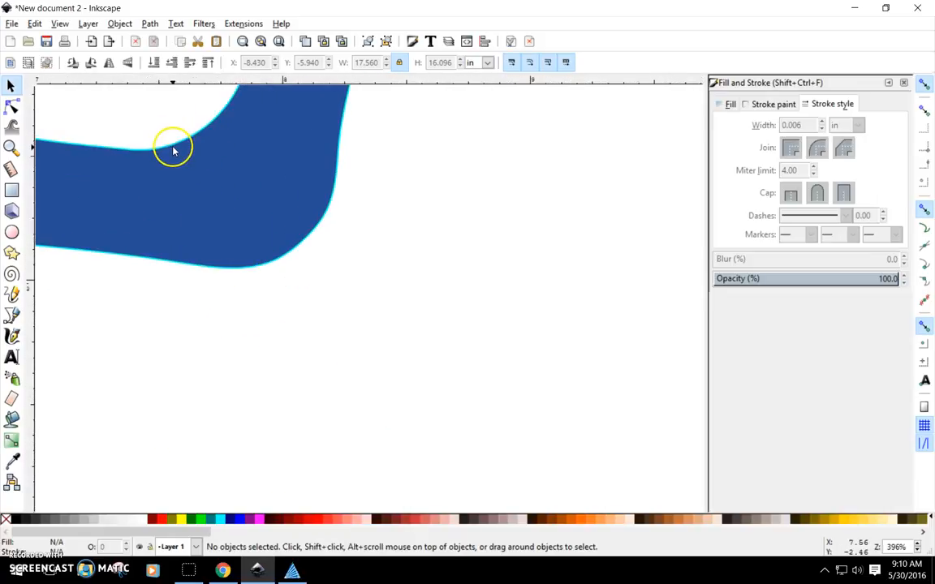
{"action": "scroll", "coordinate": [270, 242], "scroll_direction": "down", "scroll_amount": 2}
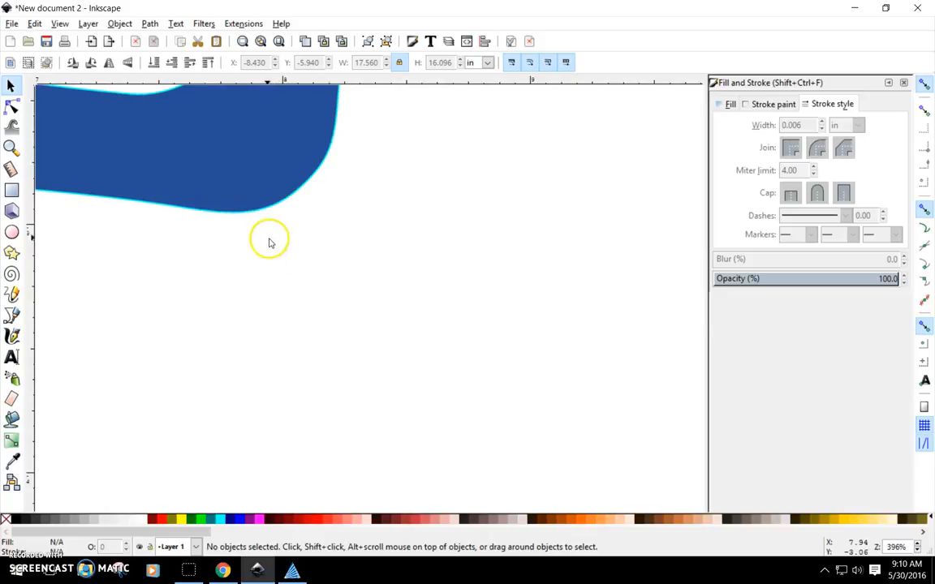
Step: Remove the blue fill from the helmet path so only its cyan stroke remains, and inspect the outlines up close
{"action": "scroll", "coordinate": [221, 209], "scroll_direction": "down", "scroll_amount": 9, "text": "ctrl"}
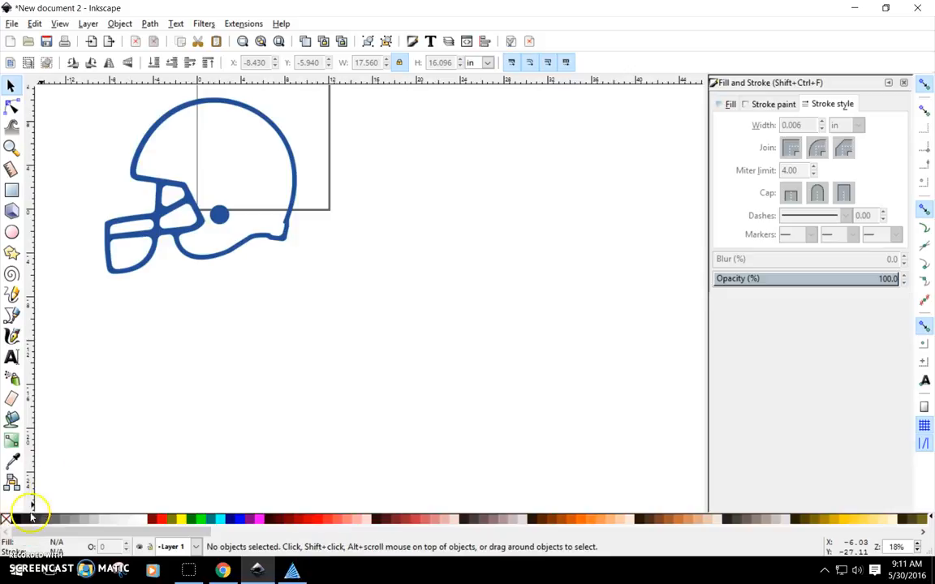
{"action": "left_click", "coordinate": [180, 189]}
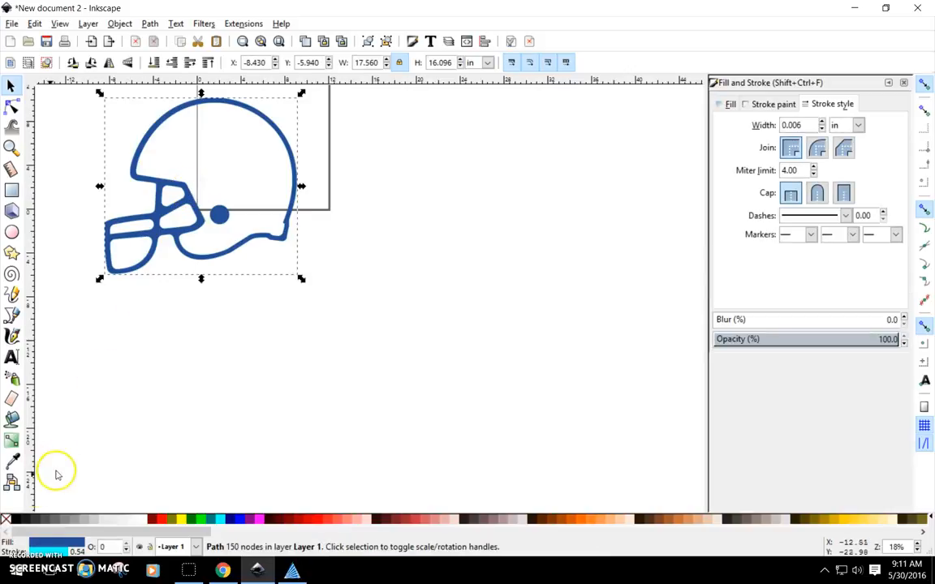
{"action": "left_click", "coordinate": [6, 521]}
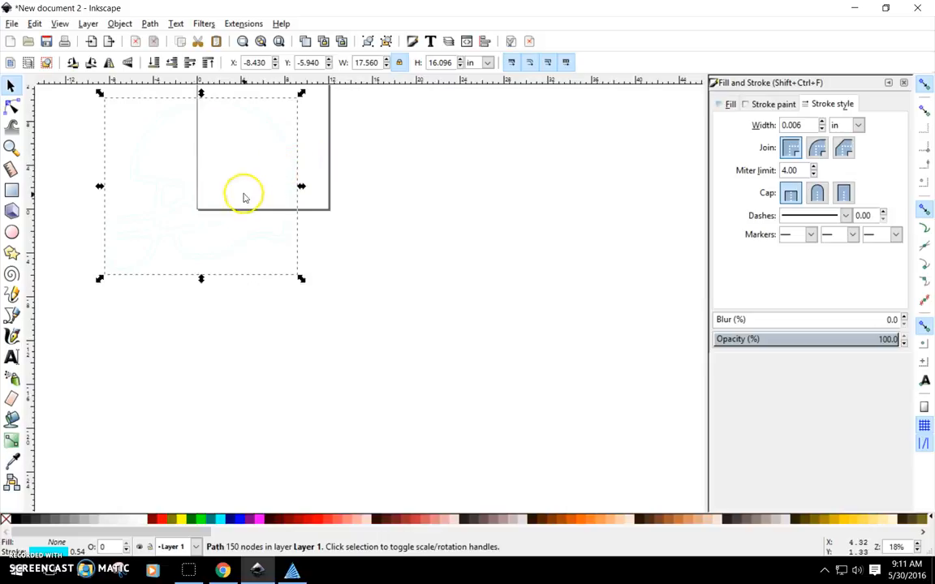
{"action": "scroll", "coordinate": [203, 174], "scroll_direction": "up", "scroll_amount": 3, "text": "ctrl"}
{"action": "scroll", "coordinate": [389, 243], "scroll_direction": "up", "scroll_amount": 1, "text": "ctrl"}
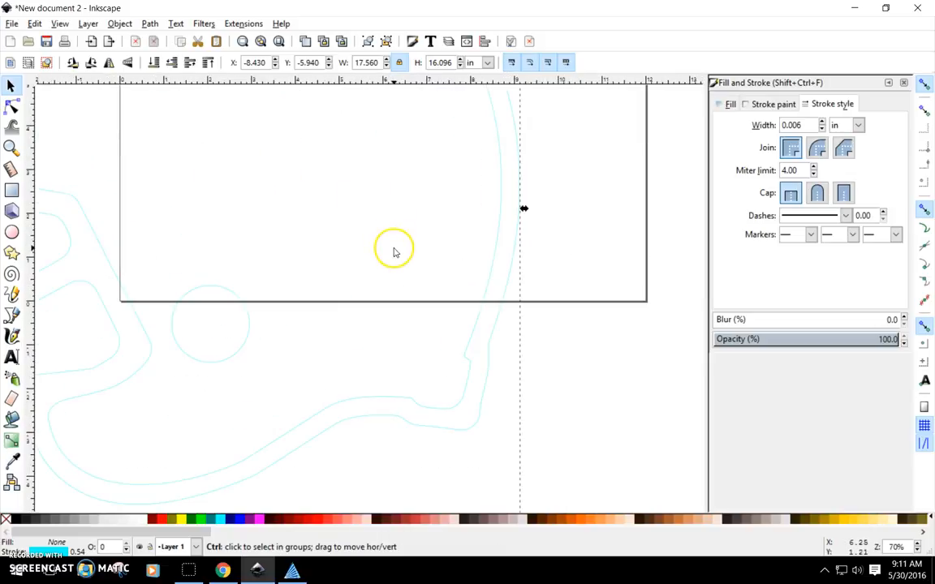
Step: Scale the helmet path proportionally to a height of 10 in and move it inside the square page
{"action": "scroll", "coordinate": [263, 240], "scroll_direction": "down", "scroll_amount": 2, "text": "ctrl"}
{"action": "scroll", "coordinate": [263, 239], "scroll_direction": "down", "scroll_amount": 2, "text": "ctrl"}
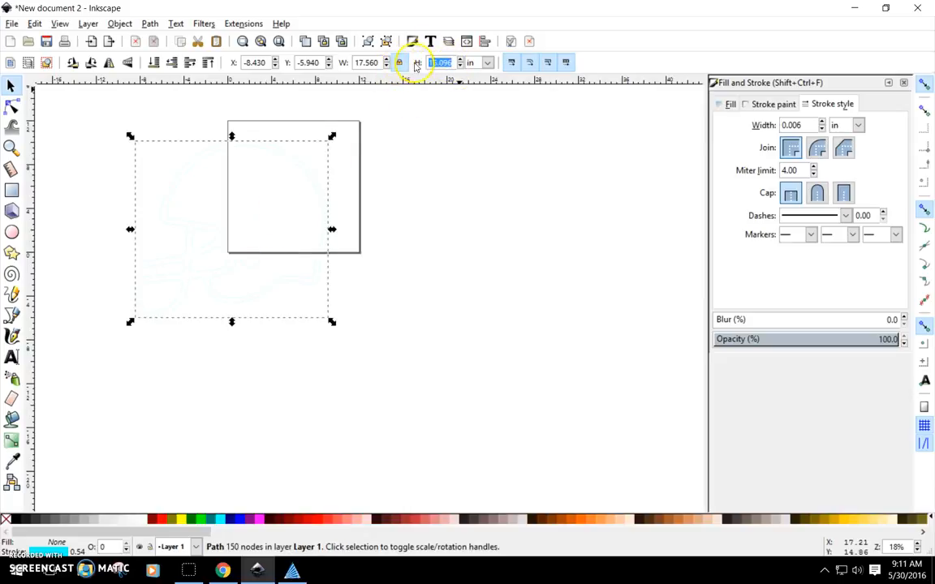
{"action": "type", "text": "10"}
{"action": "key", "text": "Return"}
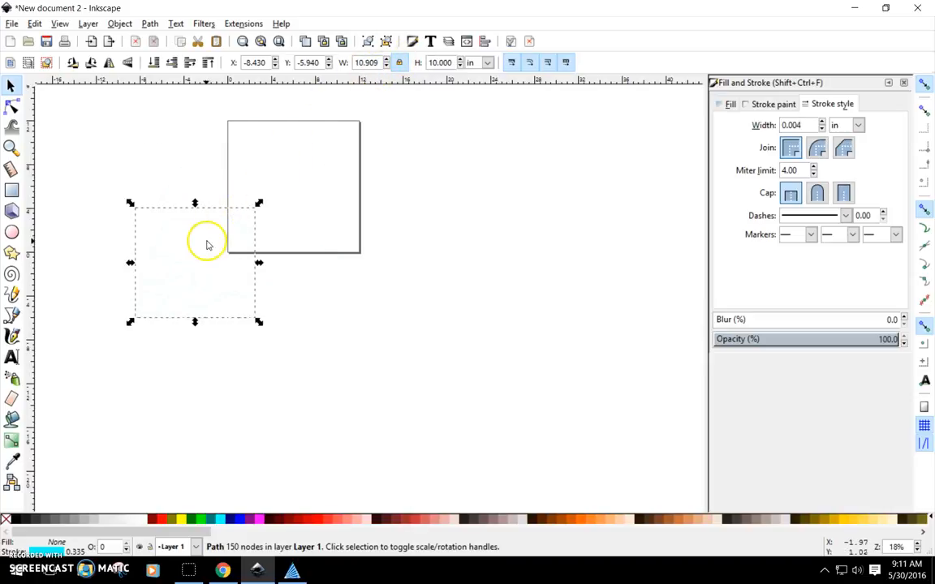
{"action": "mouse_move", "coordinate": [248, 280]}
{"action": "left_mouse_down"}
{"action": "mouse_move", "coordinate": [354, 198]}
{"action": "mouse_move", "coordinate": [343, 204]}
{"action": "mouse_move", "coordinate": [350, 206]}
{"action": "left_mouse_up"}
{"action": "left_click", "coordinate": [390, 256]}
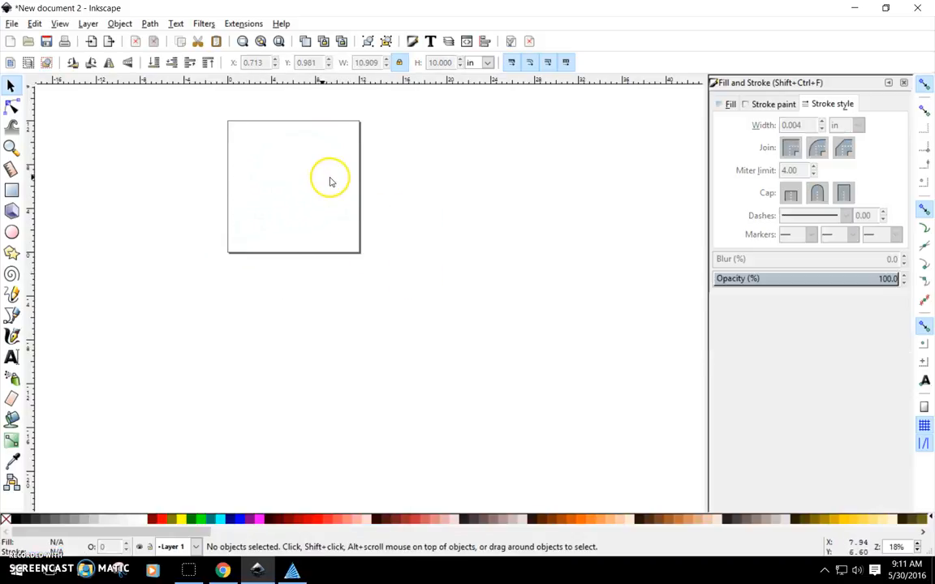
Step: Break the helmet path apart into its separate outlines and clear the selection
{"action": "left_click", "coordinate": [324, 166]}
{"action": "scroll", "coordinate": [235, 159], "scroll_direction": "up", "scroll_amount": 3}
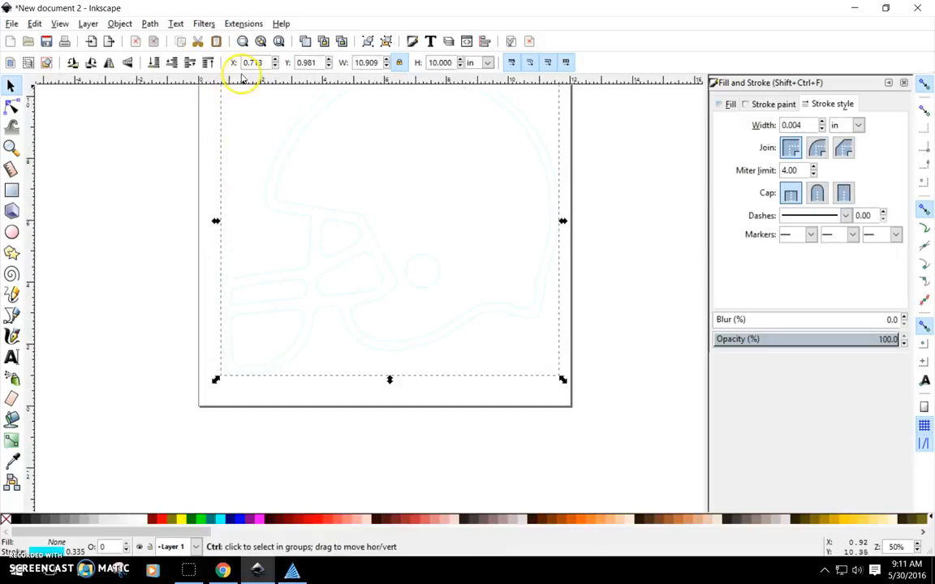
{"action": "scroll", "coordinate": [422, 226], "scroll_direction": "up", "scroll_amount": 1}
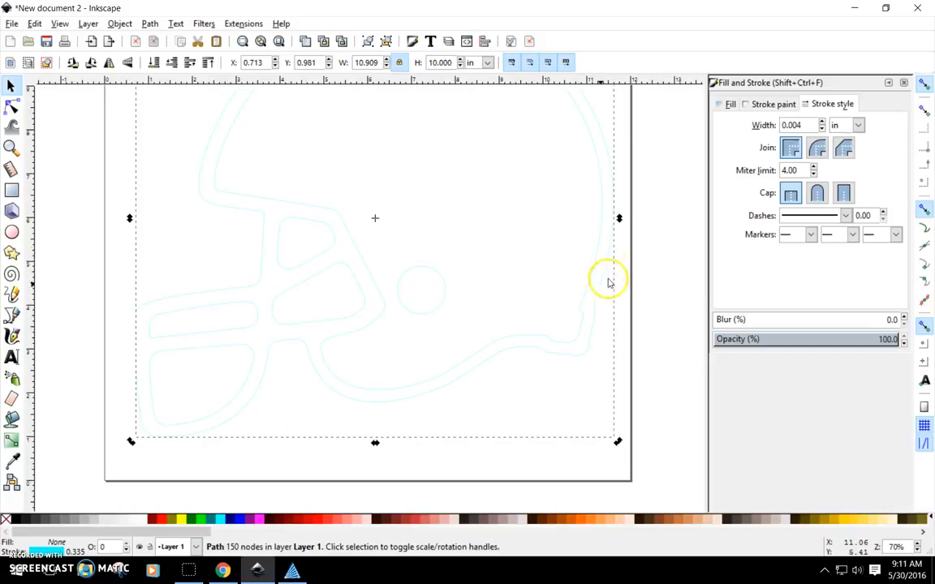
{"action": "scroll", "coordinate": [432, 318], "scroll_direction": "down", "scroll_amount": 1}
{"action": "scroll", "coordinate": [498, 280], "scroll_direction": "up", "scroll_amount": 3}
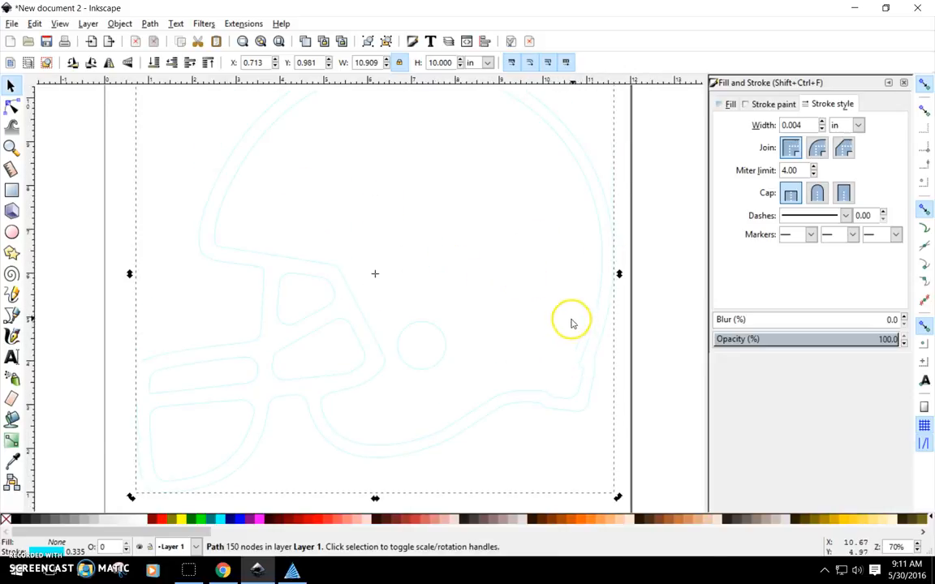
{"action": "left_click", "coordinate": [150, 25]}
{"action": "left_click", "coordinate": [175, 212]}
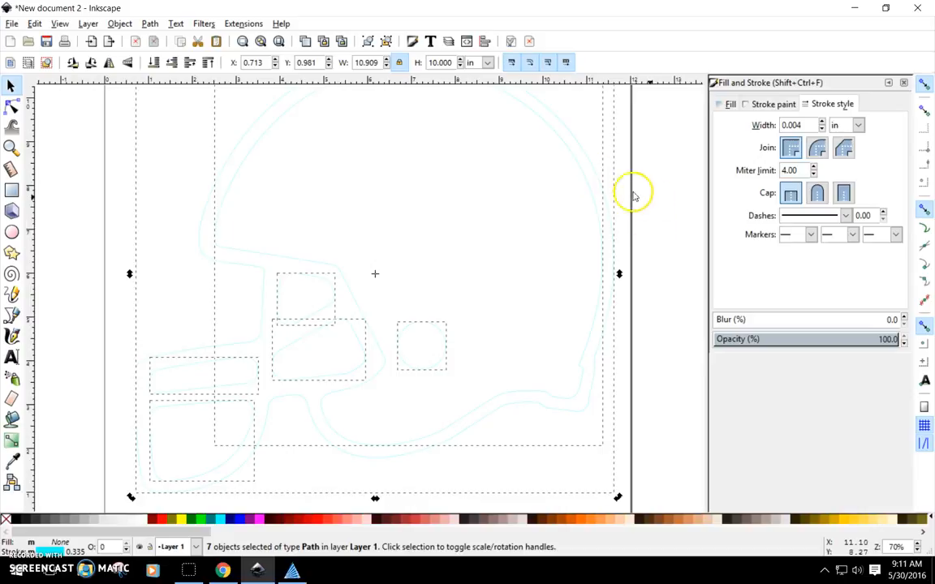
{"action": "left_click", "coordinate": [666, 178]}
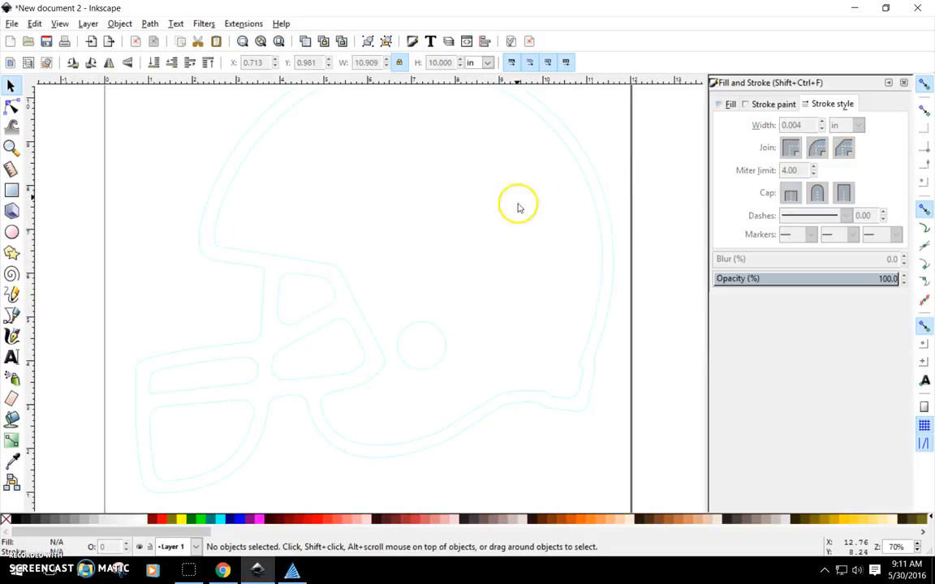
Step: Change the outermost helmet outline's stroke color to red, RGB 255, 0, 0
{"action": "left_click", "coordinate": [606, 202]}
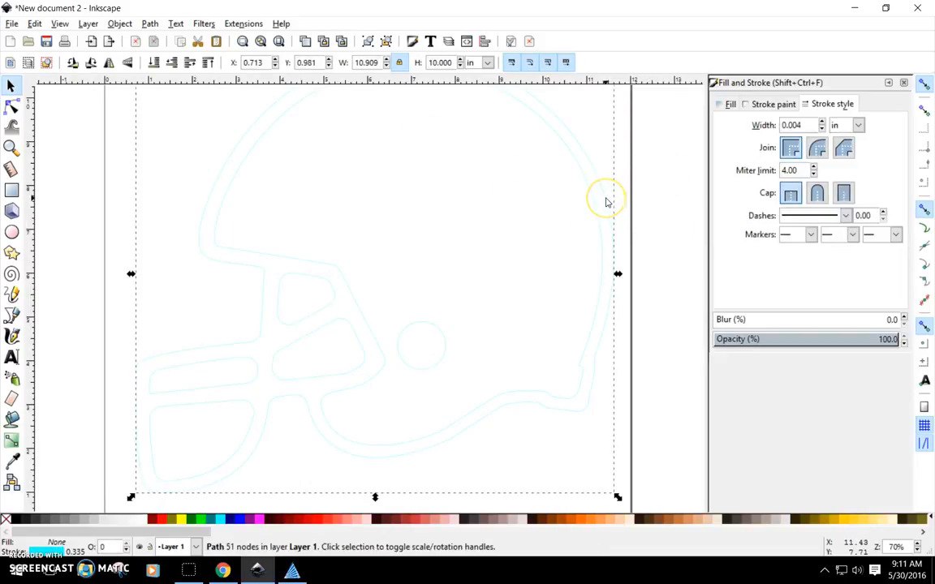
{"action": "left_click", "coordinate": [775, 105]}
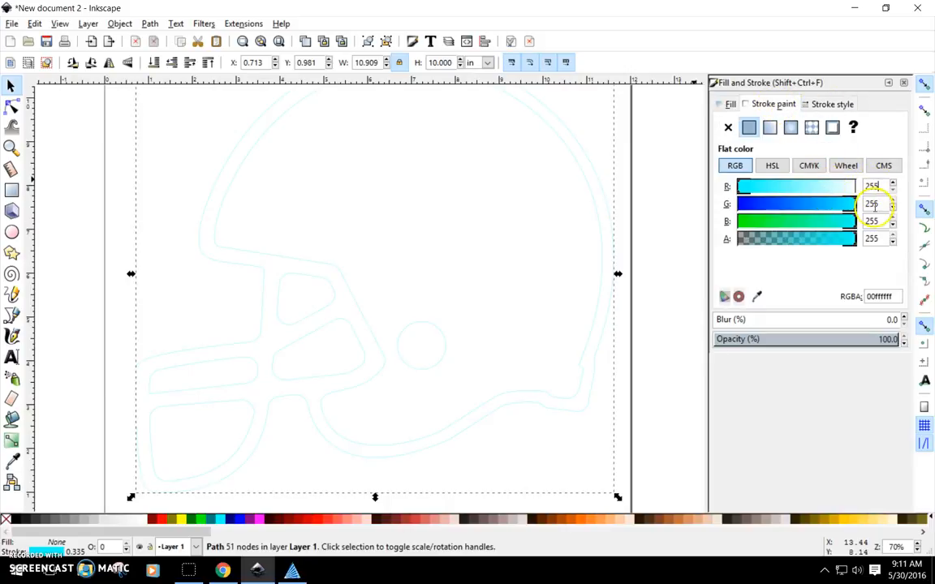
{"action": "key", "text": "Tab"}
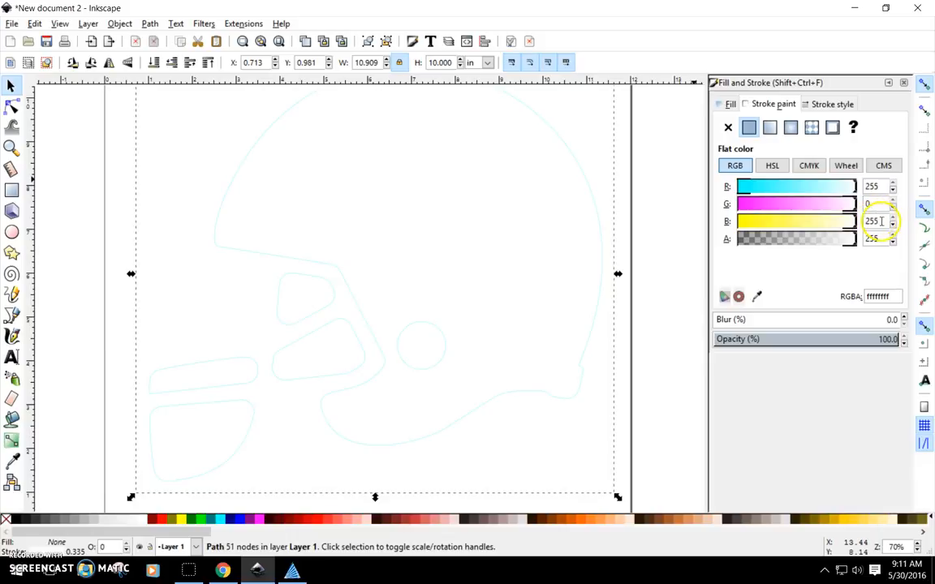
{"action": "type", "text": "0"}
{"action": "key", "text": "Tab"}
{"action": "type", "text": "0"}
{"action": "left_click", "coordinate": [668, 205]}
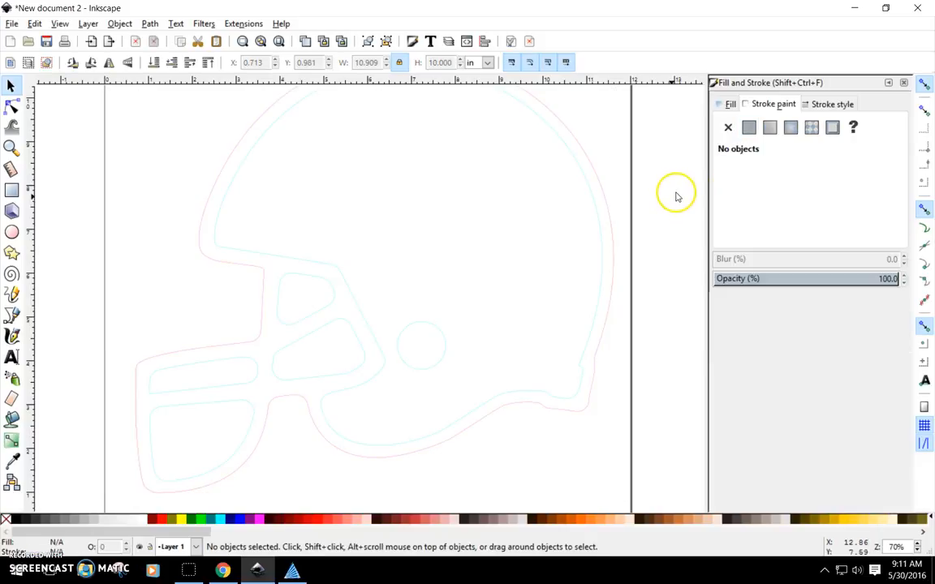
Step: Select the four face mask openings and the ear hole circle together and give them a red stroke, RGB 255, 0, 0
{"action": "key", "text": "ctrl"}
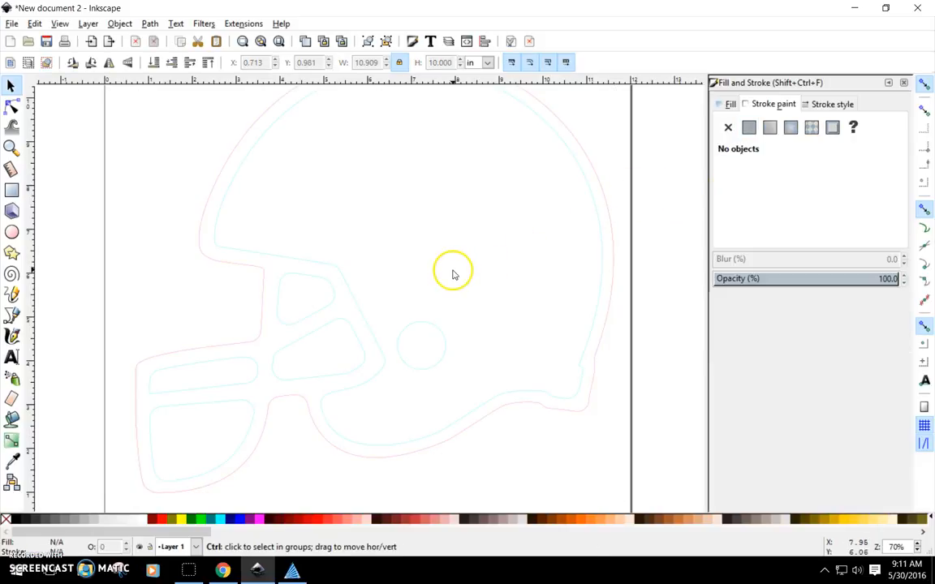
{"action": "scroll", "coordinate": [442, 290], "scroll_direction": "up", "scroll_amount": 3}
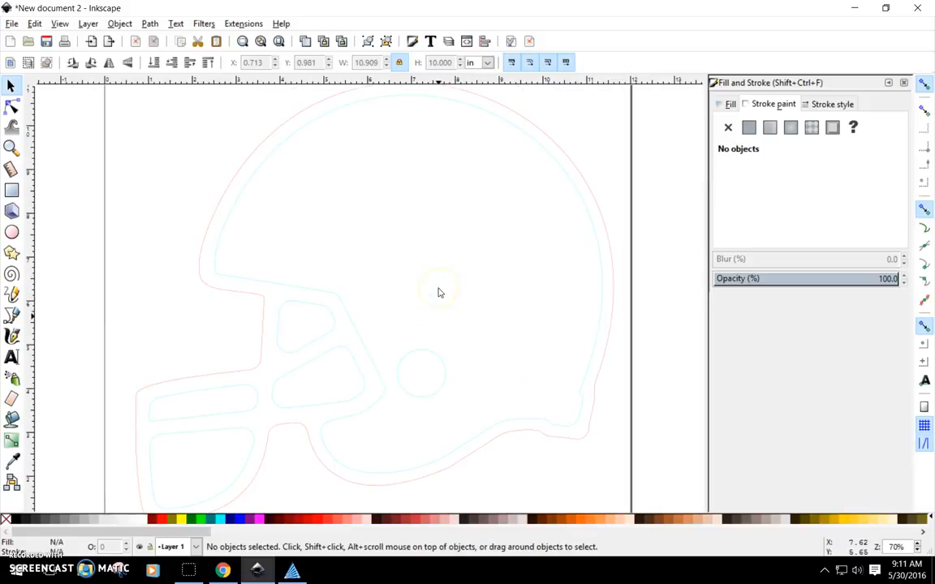
{"action": "scroll", "coordinate": [436, 277], "scroll_direction": "down", "scroll_amount": 2}
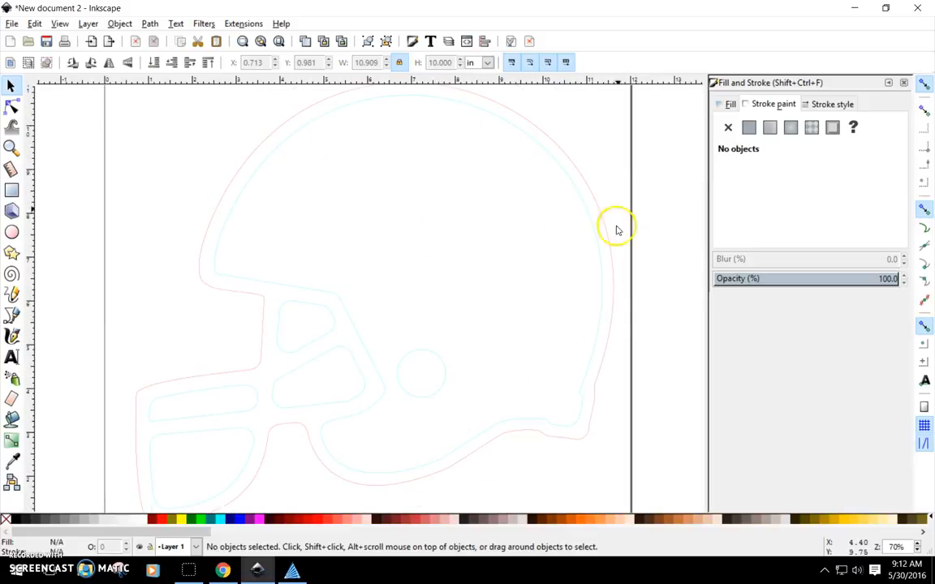
{"action": "scroll", "coordinate": [479, 414], "scroll_direction": "down", "scroll_amount": 8}
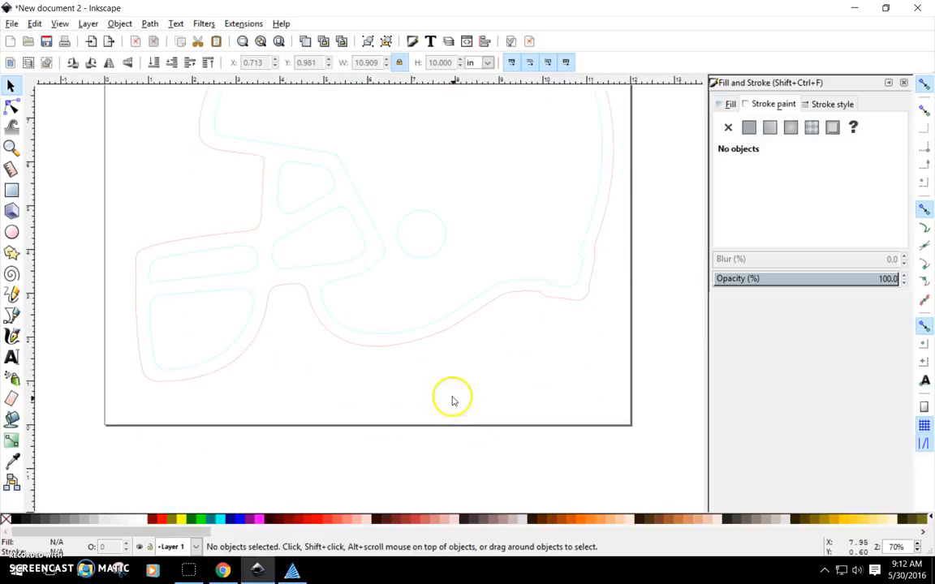
{"action": "left_click", "coordinate": [327, 191]}
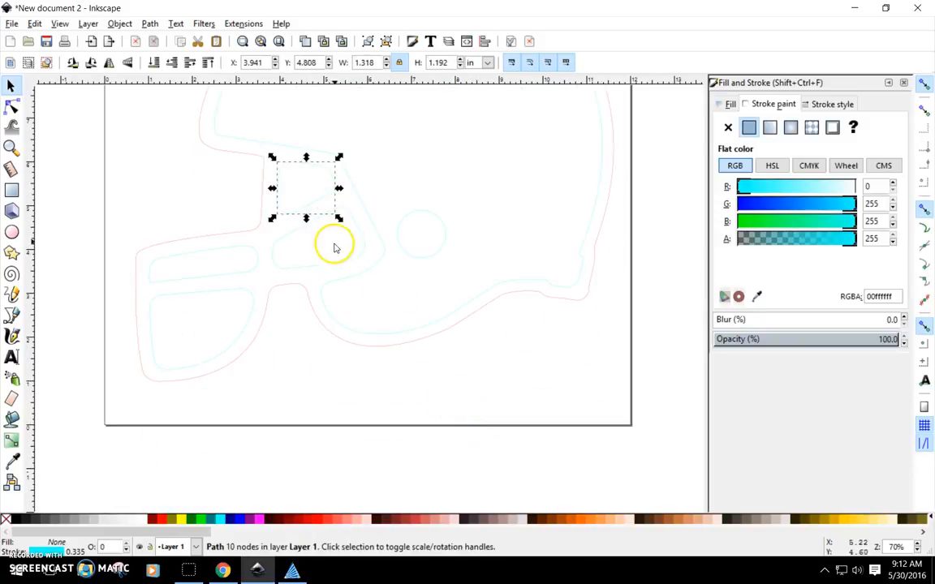
{"action": "left_click", "coordinate": [224, 275], "text": "shift"}
{"action": "left_click", "coordinate": [228, 293], "text": "shift"}
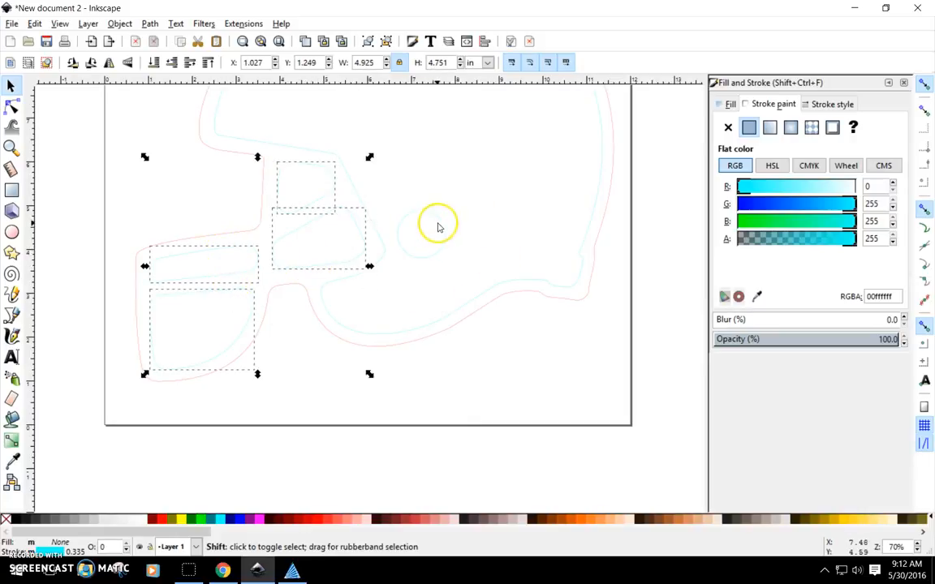
{"action": "left_click", "coordinate": [441, 219], "text": "shift"}
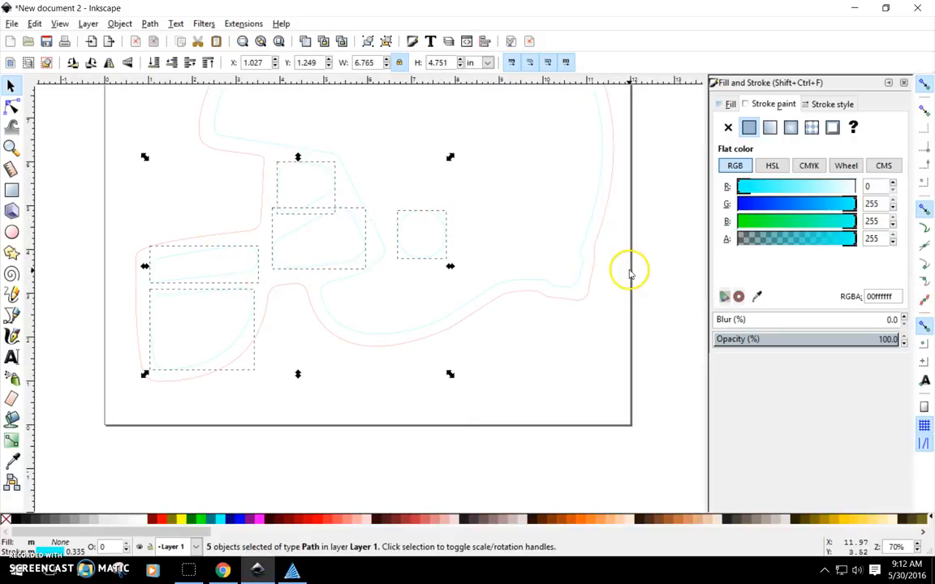
{"action": "left_click", "coordinate": [878, 186]}
{"action": "key", "text": "BackSpace"}
{"action": "type", "text": "255"}
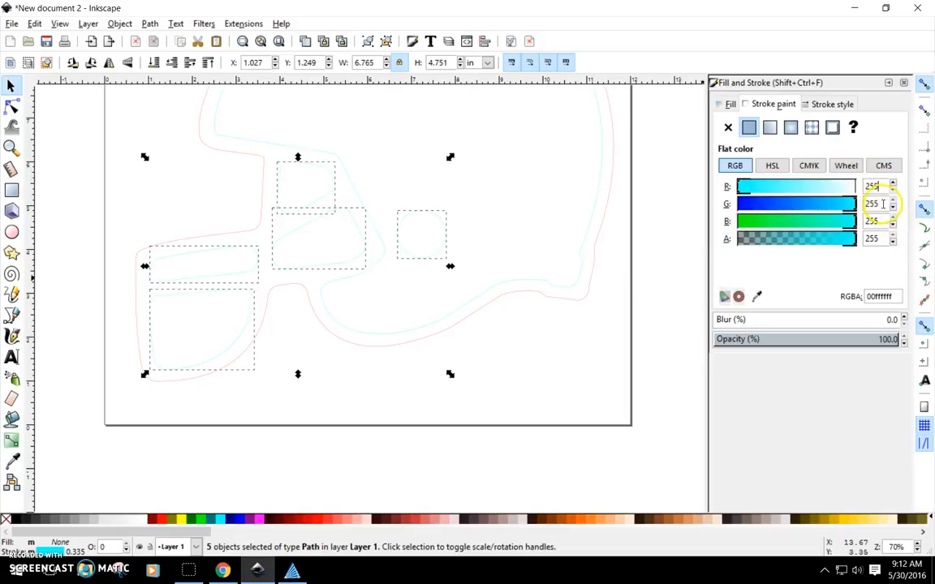
{"action": "key", "text": "Tab"}
{"action": "type", "text": "0"}
{"action": "key", "text": "Tab"}
{"action": "type", "text": "0"}
{"action": "left_click", "coordinate": [668, 227]}
Step: Check the red and cyan helmet outlines, and print the document to the Full Spectrum Engineering Driver
{"action": "scroll", "coordinate": [460, 205], "scroll_direction": "up", "scroll_amount": 4}
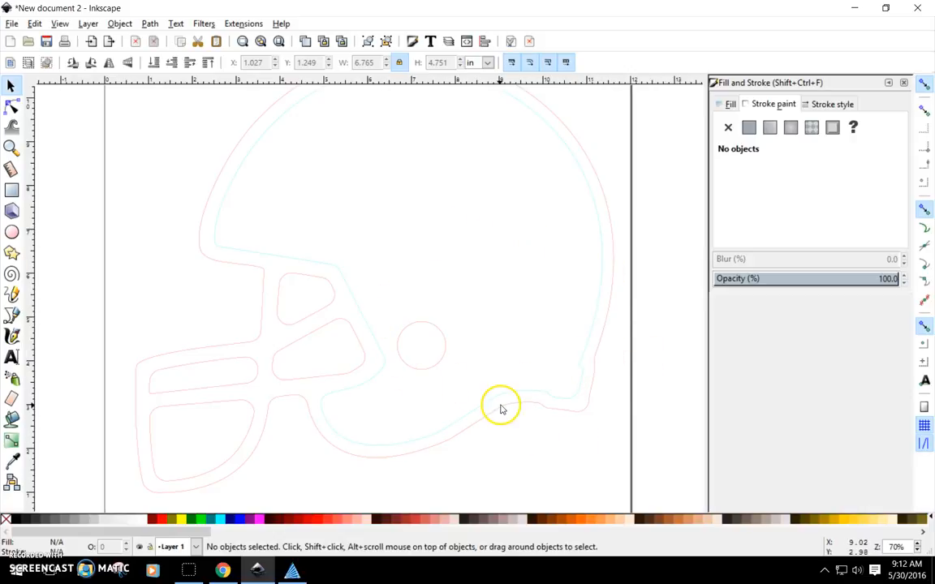
{"action": "scroll", "coordinate": [499, 406], "scroll_direction": "down", "scroll_amount": 2, "text": "ctrl"}
{"action": "scroll", "coordinate": [495, 401], "scroll_direction": "up", "scroll_amount": 2, "text": "ctrl"}
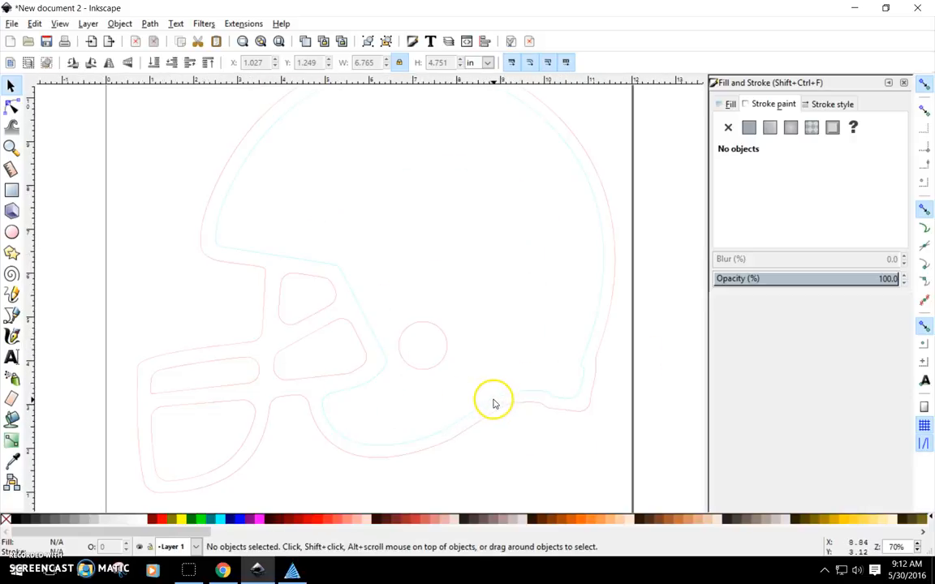
{"action": "left_click", "coordinate": [13, 24]}
{"action": "mouse_move", "coordinate": [34, 24]}
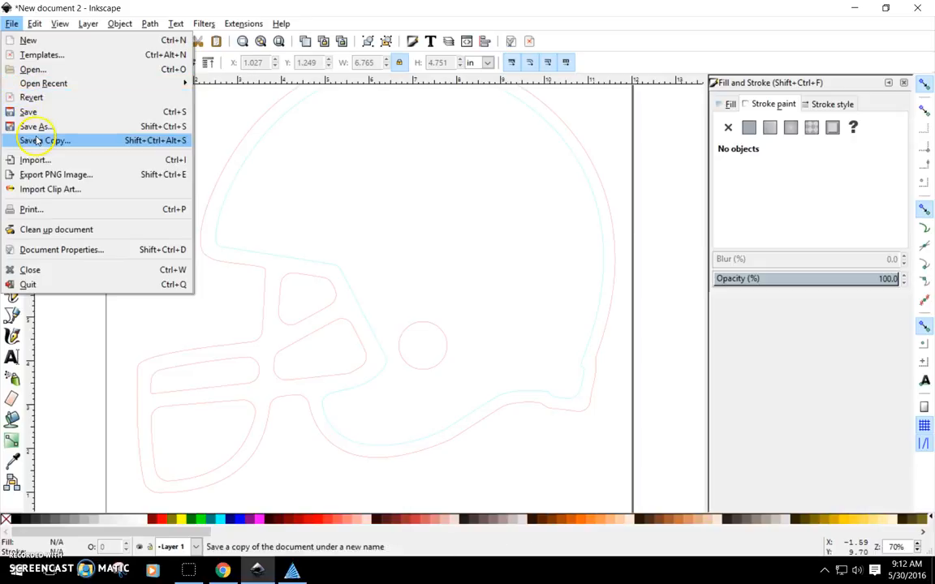
{"action": "left_click", "coordinate": [33, 208]}
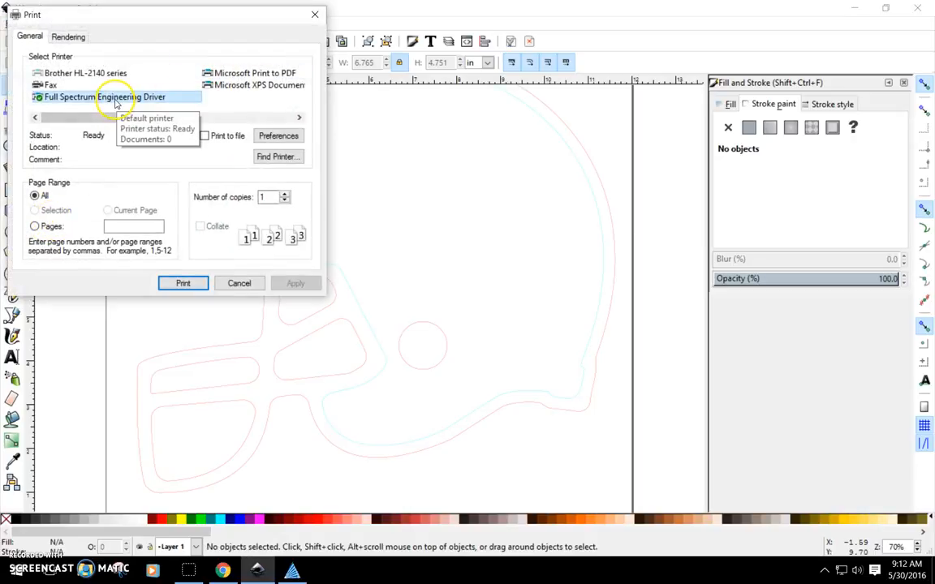
{"action": "key", "text": "Return"}
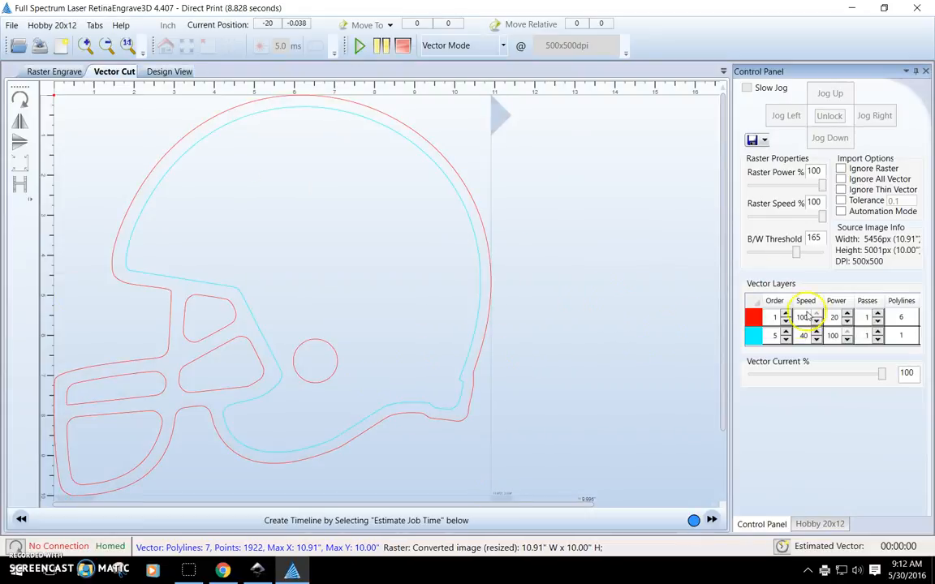
Step: In RetinaEngrave3D, set the red vector layer's speed to 40 and its power to 80
{"action": "left_click", "coordinate": [806, 318]}
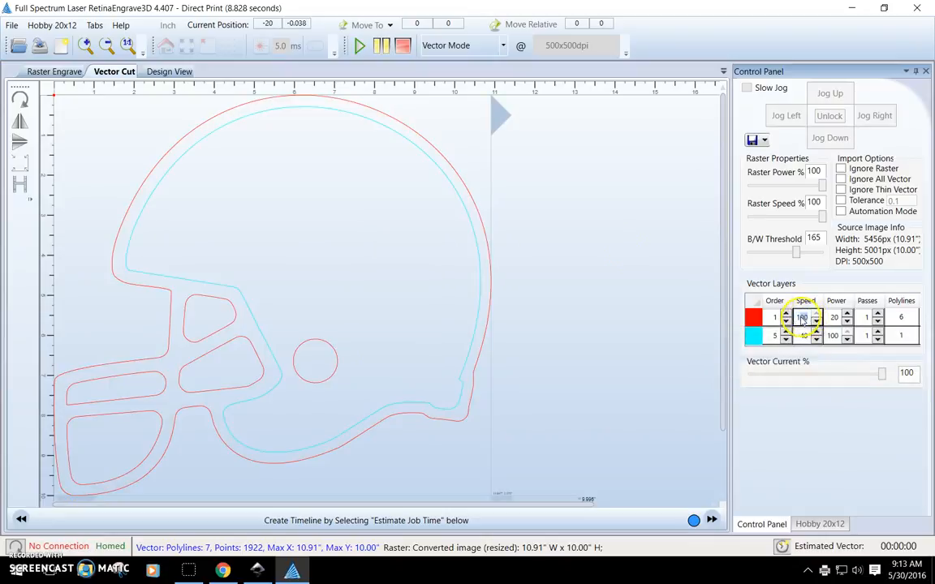
{"action": "type", "text": "1"}
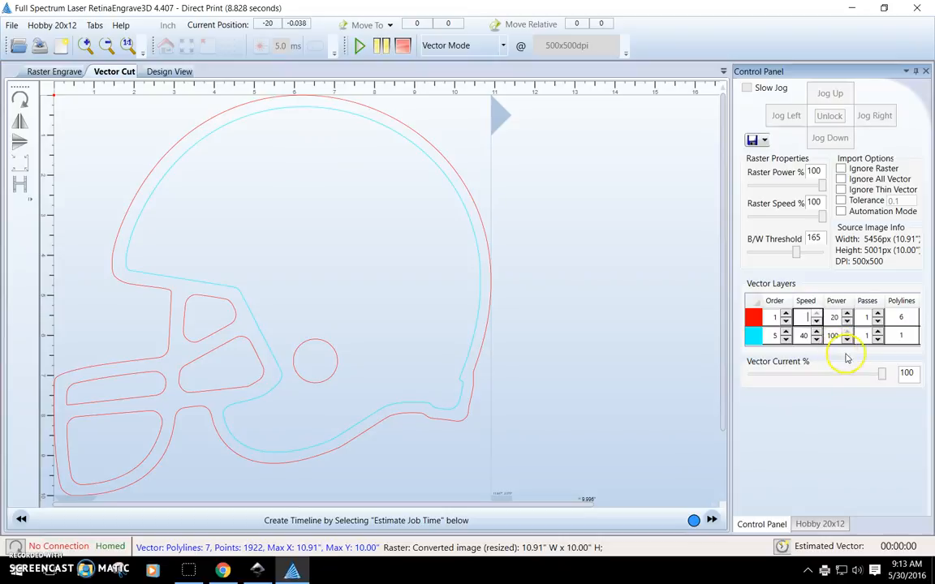
{"action": "left_click", "coordinate": [838, 322]}
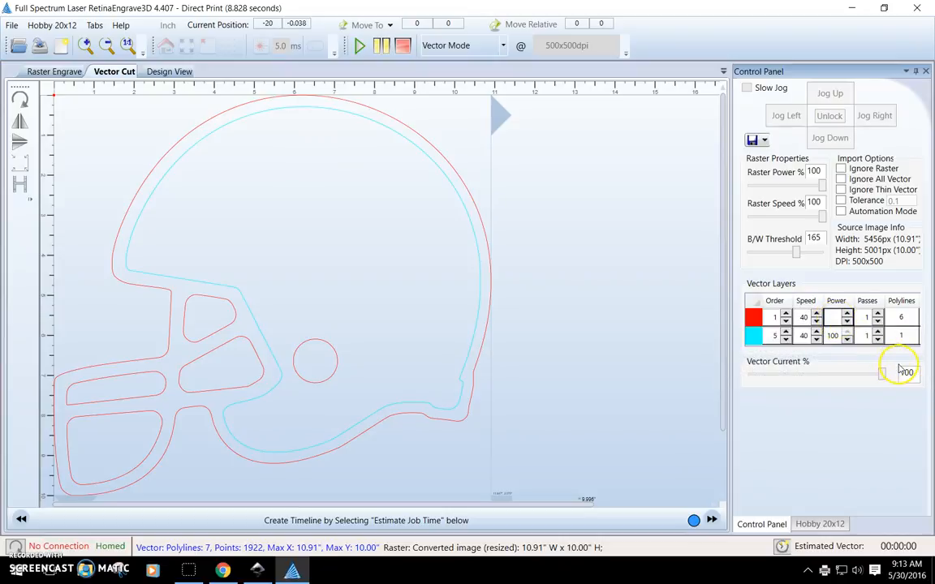
Step: Set the cyan vector layer's speed to 100 and open its power value for editing
{"action": "left_click", "coordinate": [804, 336]}
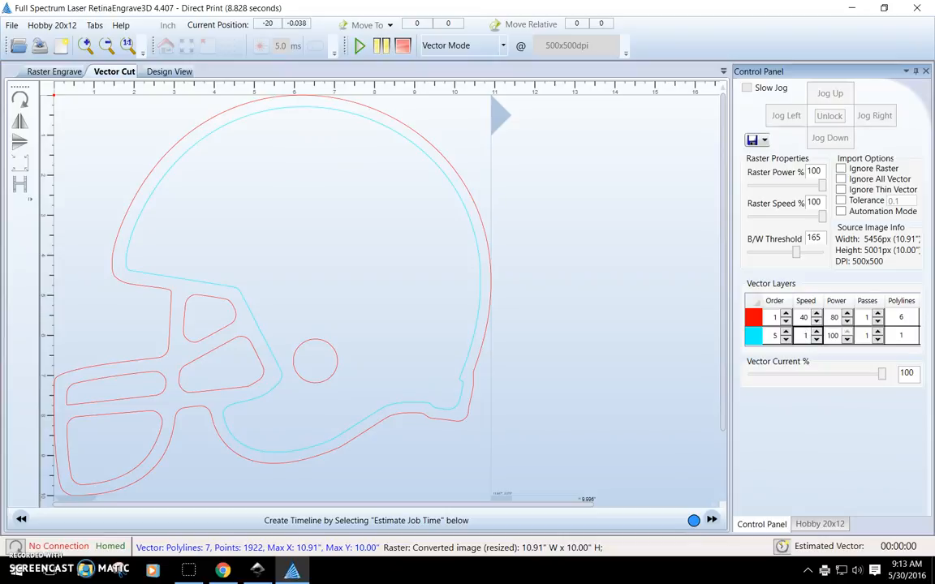
{"action": "left_click", "coordinate": [836, 336]}
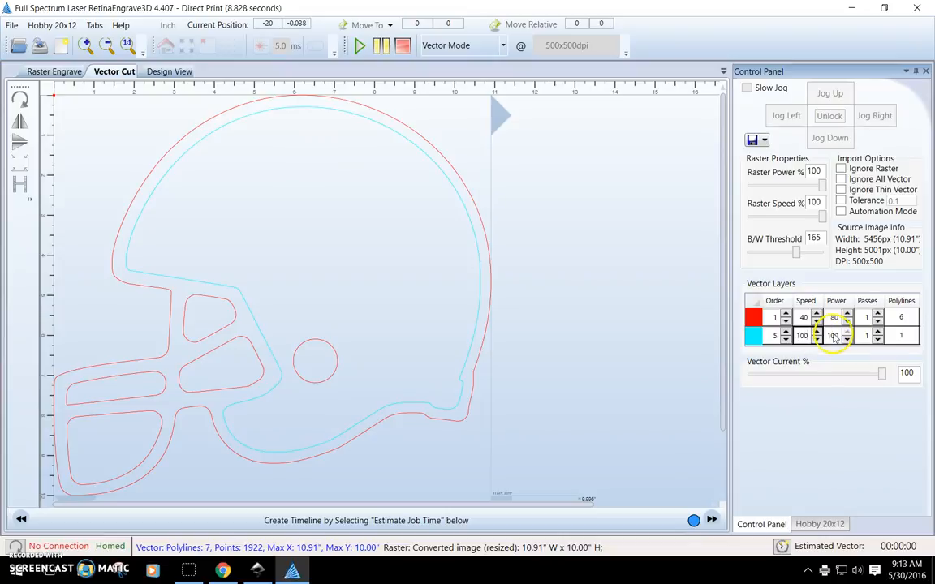